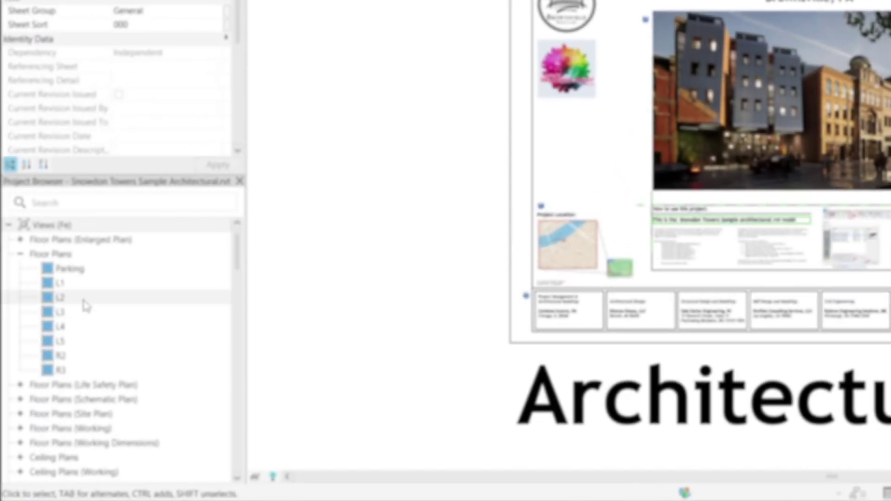
Step: Collapse the Project Browser, open sheet A100 - Parking Deck Floor Plan and zoom to its revision block
right_click(20, 319)
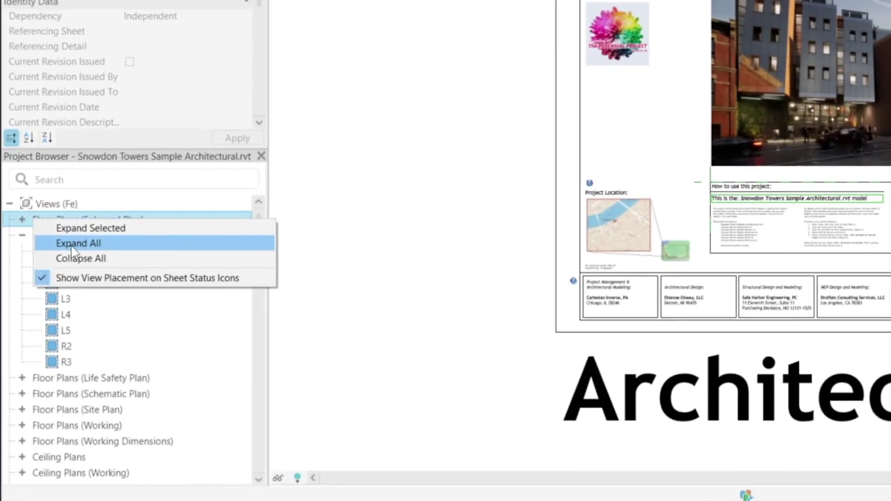
left_click(91, 257)
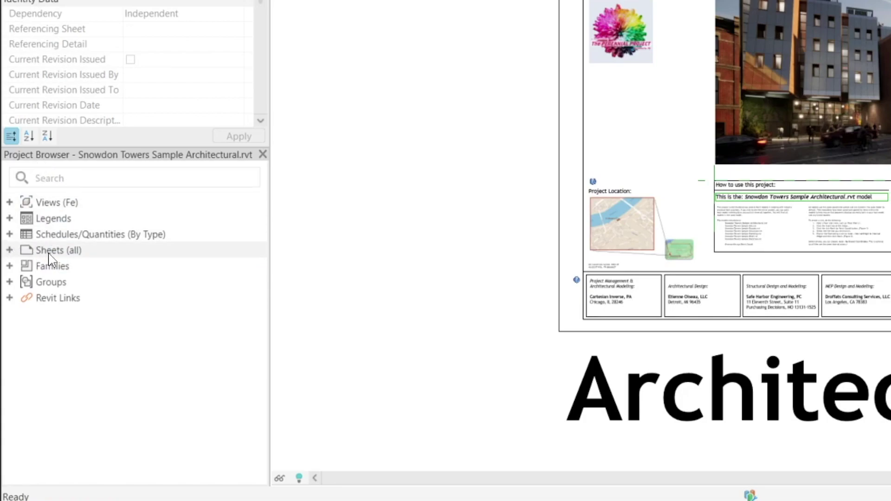
left_click(10, 251)
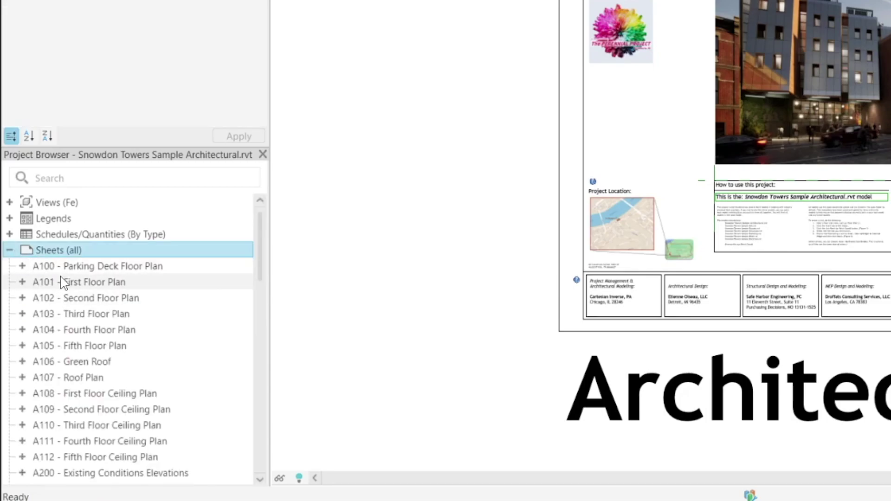
left_click(76, 269)
double_click(75, 270)
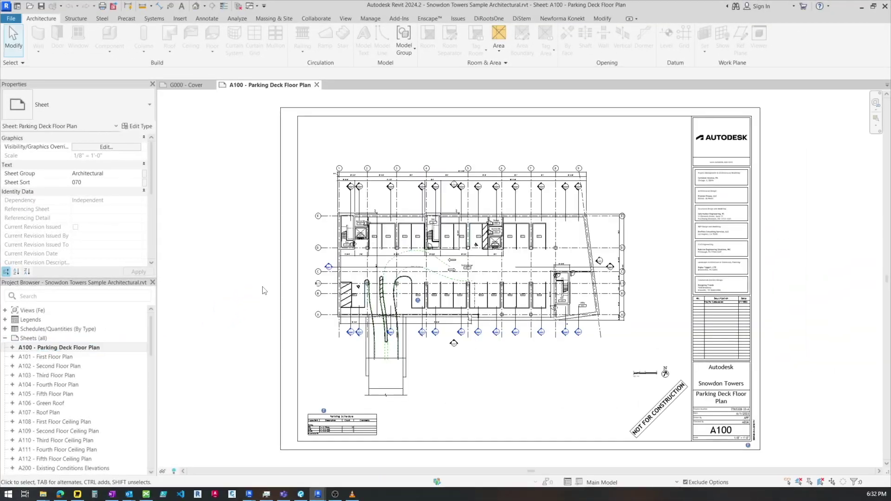
scroll(750, 331, "up", 4)
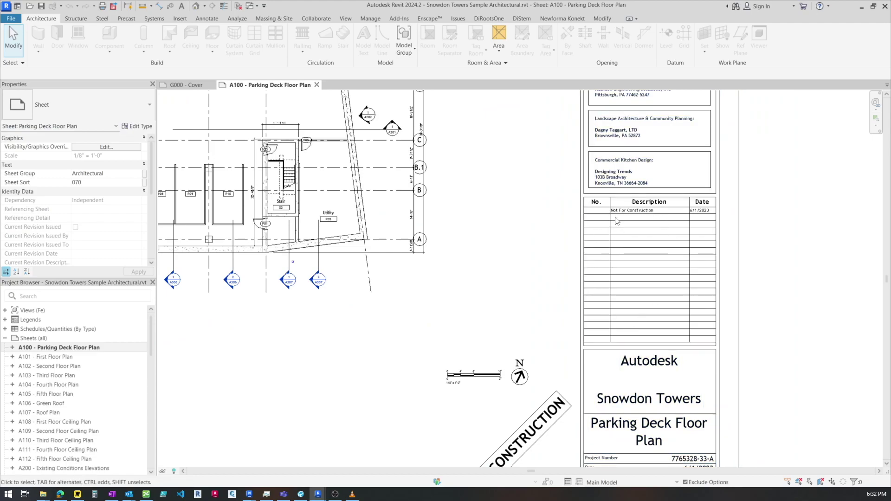
scroll(606, 211, "up", 1)
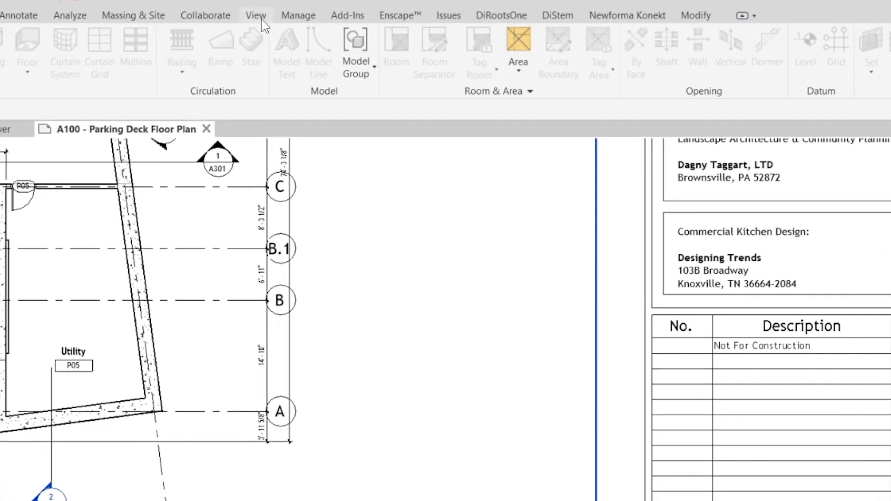
Step: Open Sheet Issues/Revisions from the View tab, listing Schematic Design, Not For Construction and Revision 1
left_click(262, 20)
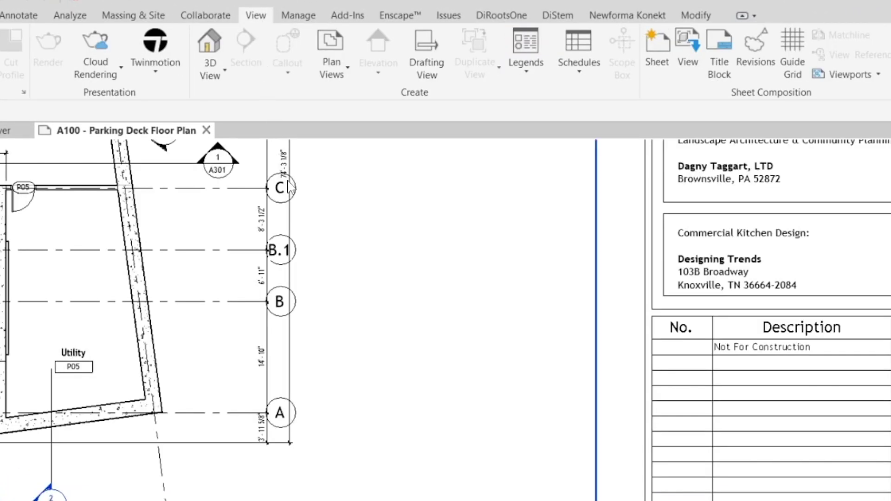
left_click(754, 53)
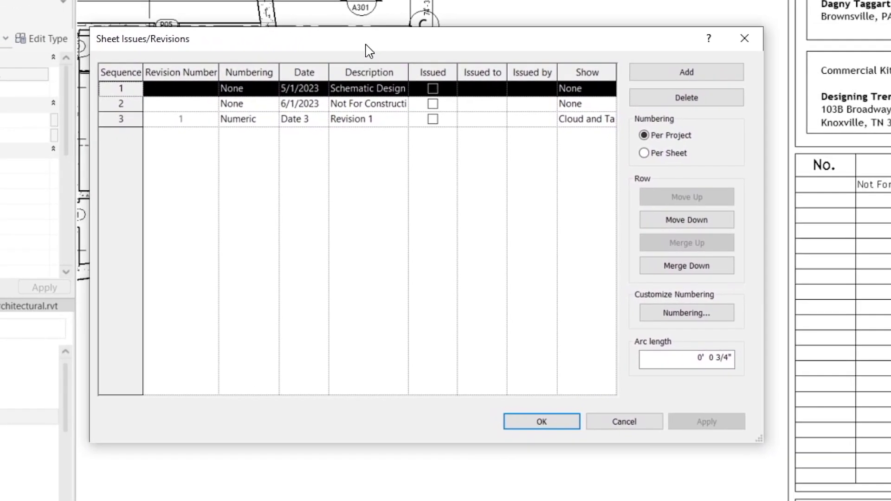
left_click_drag(365, 44, 365, 45)
Step: Create alphanumeric numbering sequence P01 with prefix P0 and custom sequence 1, 2, 3, 4, 5, 6, 7
left_click(671, 315)
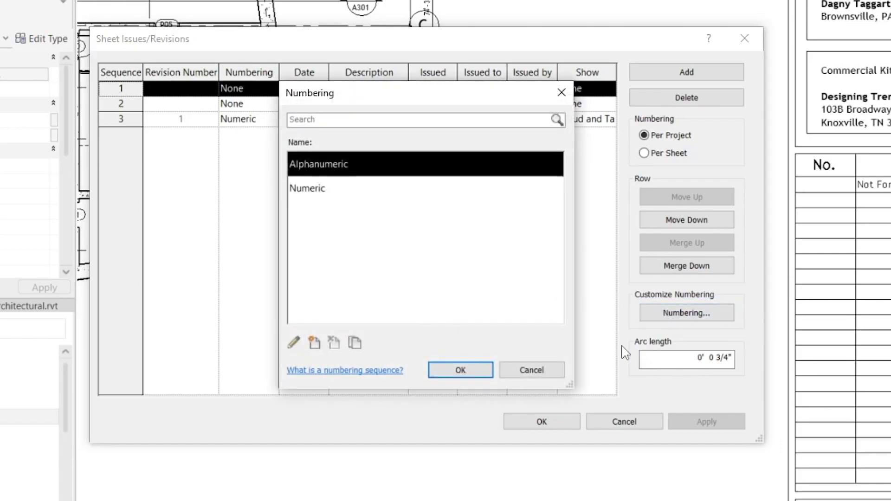
left_click(316, 349)
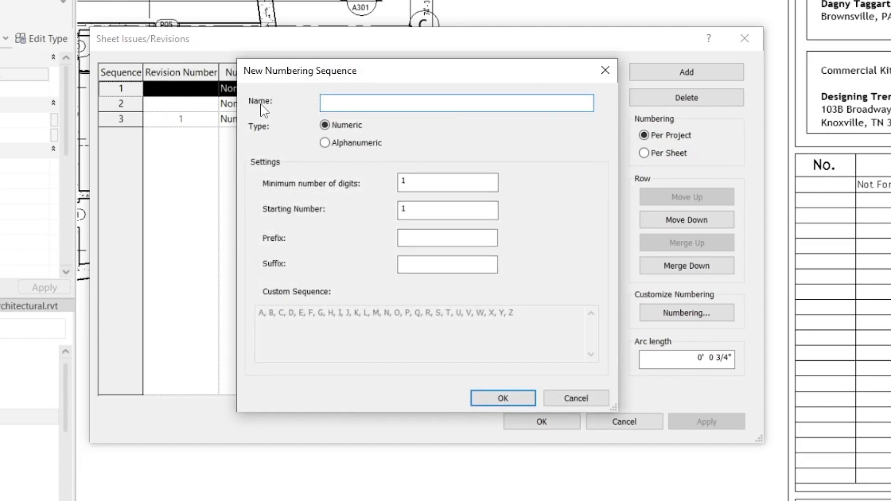
left_click_drag(335, 75, 479, 75)
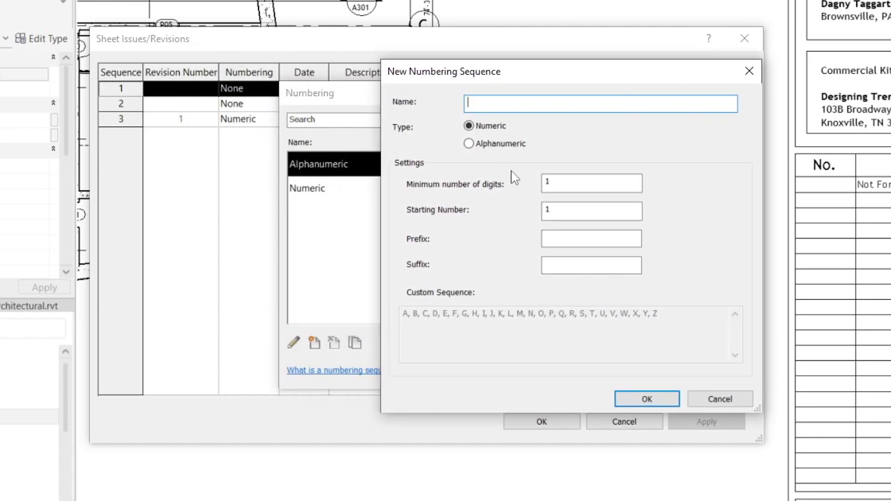
left_click(482, 144)
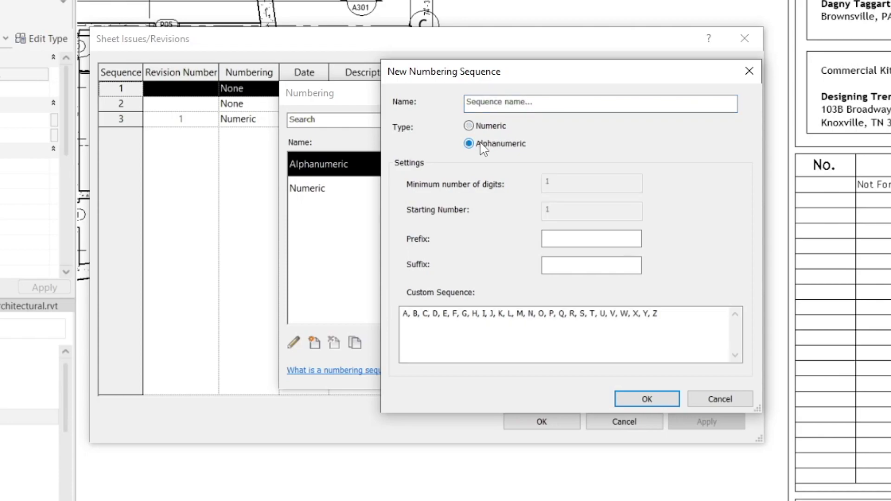
left_click(496, 105)
type("P01")
left_click(565, 239)
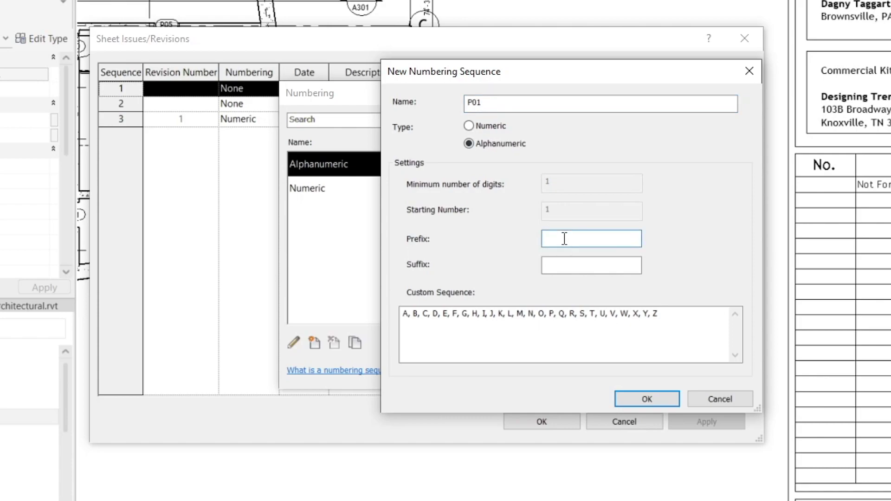
type("P0")
left_click_drag(668, 320, 380, 305)
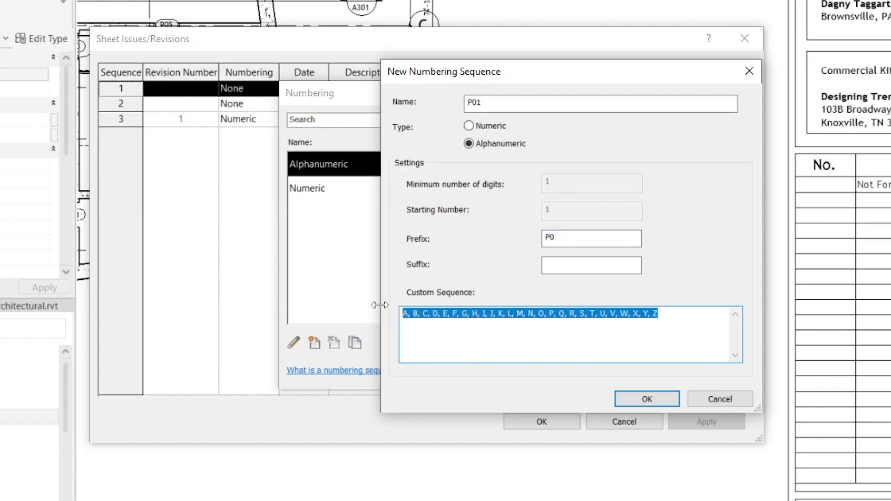
type("1, 2, 3")
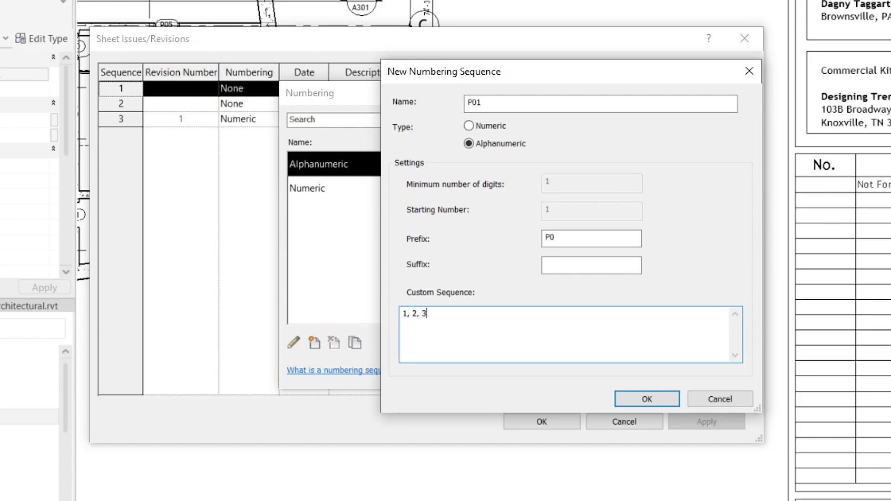
type(", 4, 5, 6, 7")
left_click(647, 399)
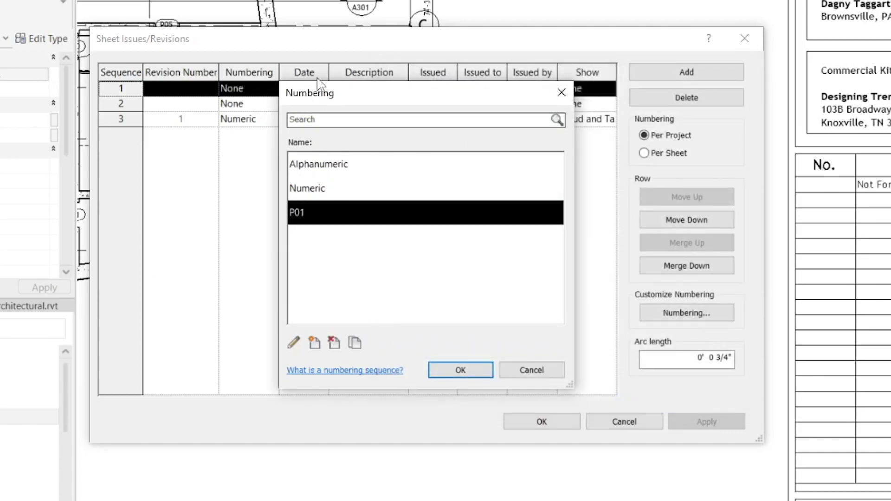
Step: Close Numbering and set Revision 1 to P01, then back to Alphanumeric so it reads A
left_click(461, 371)
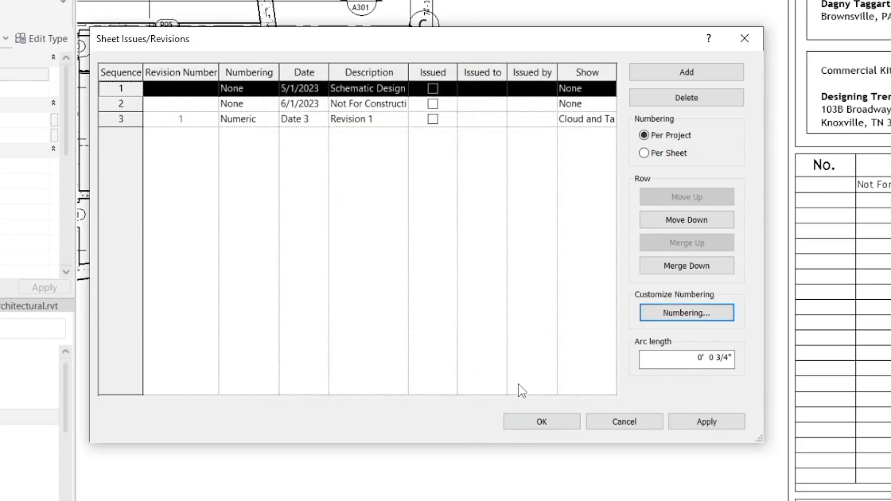
left_click(263, 124)
left_click(272, 119)
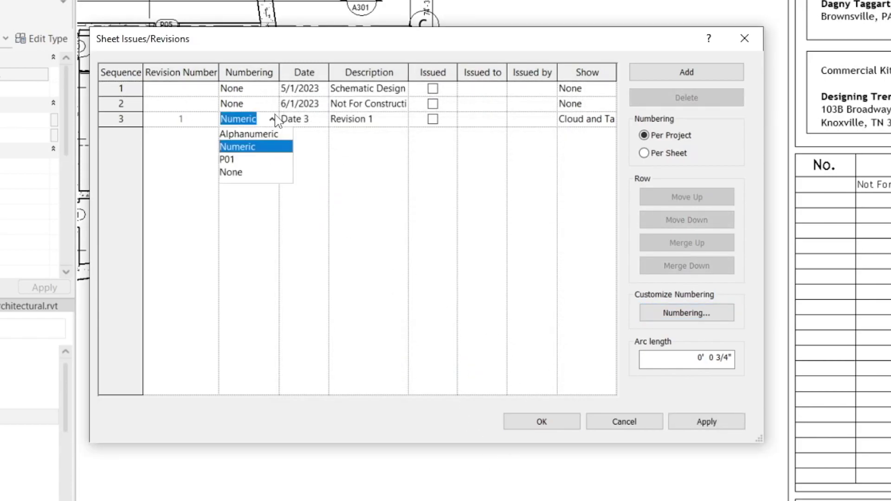
left_click(234, 159)
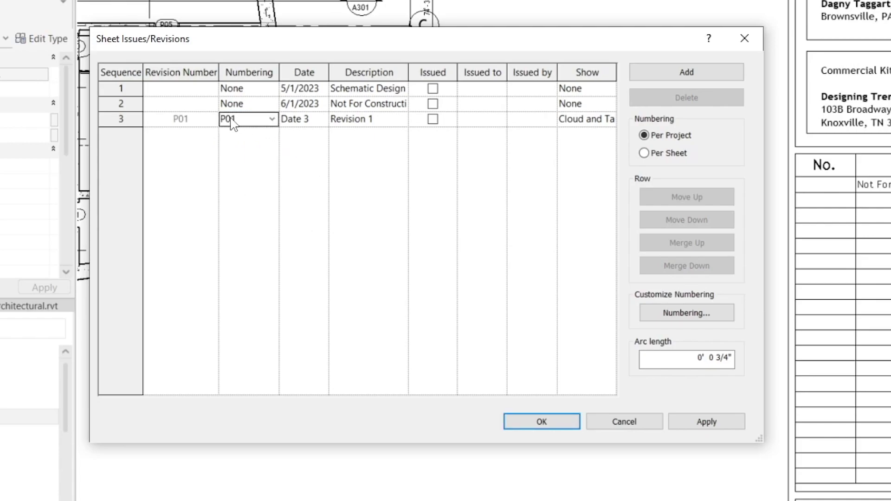
left_click(272, 119)
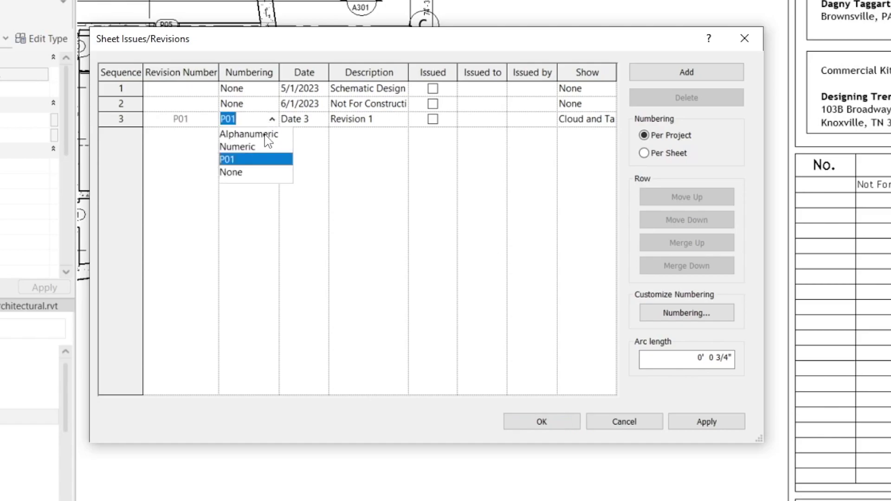
left_click(263, 134)
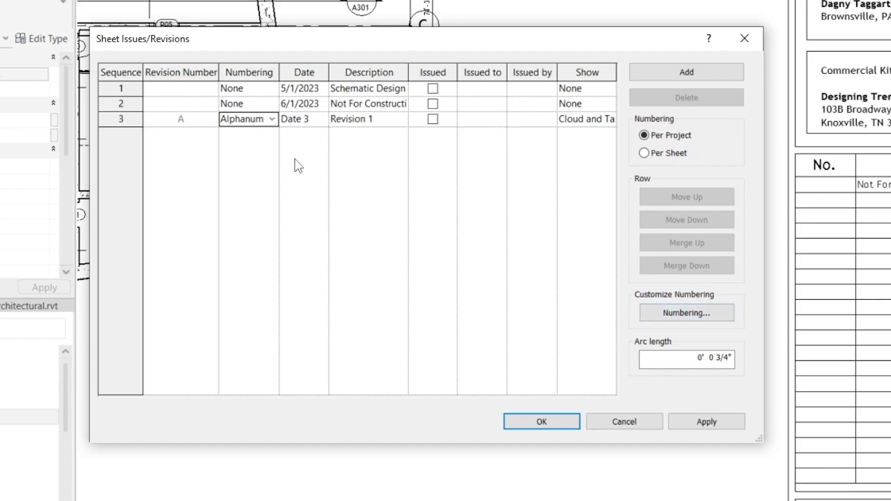
Step: Reopen Numbering, try editing the Alphanumeric custom sequence, cancel the change, and select P01
left_click(675, 320)
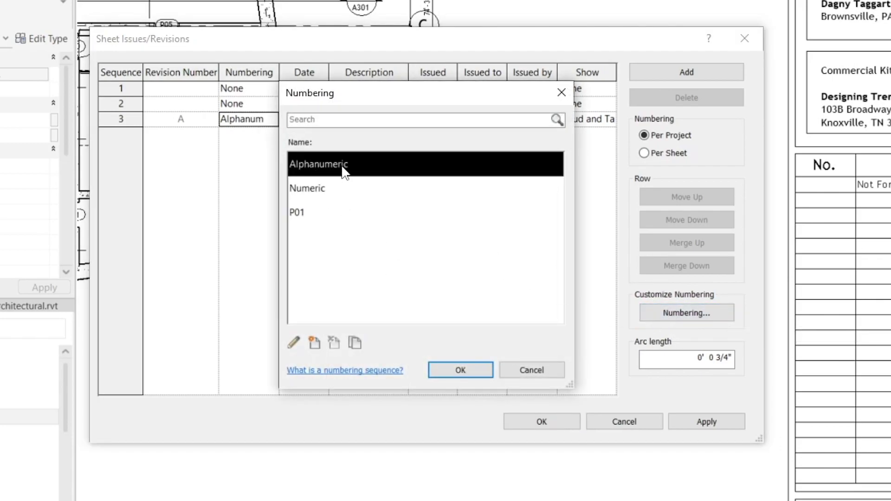
left_click(294, 342)
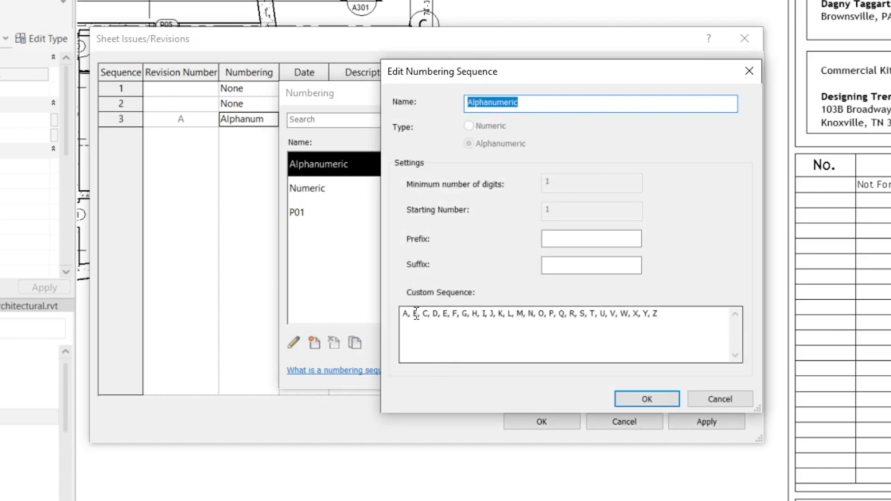
left_click_drag(658, 314, 384, 315)
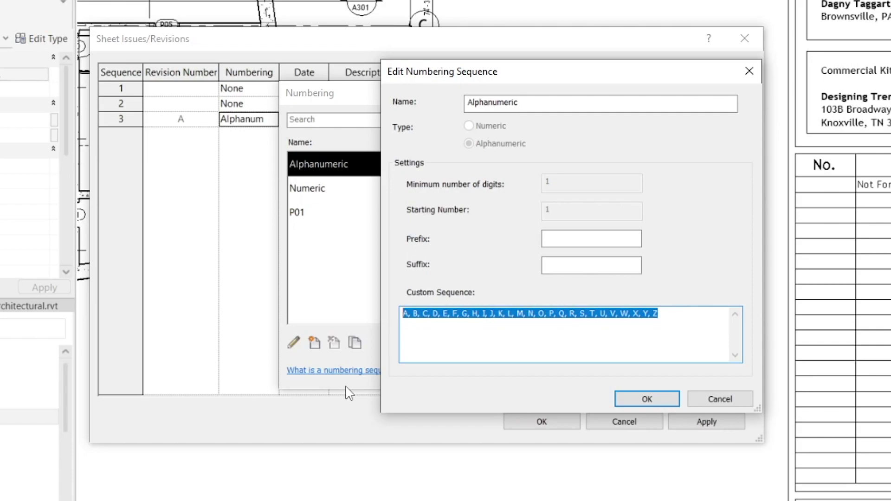
type("P01, P02,")
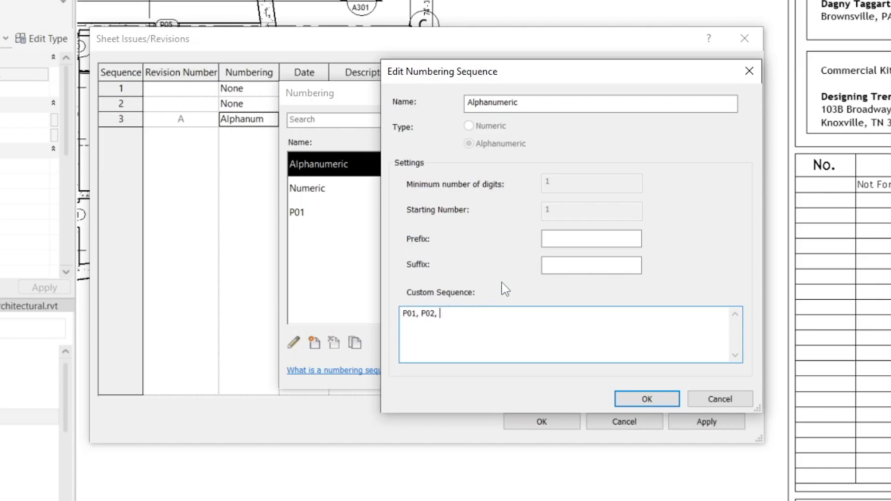
left_click(710, 400)
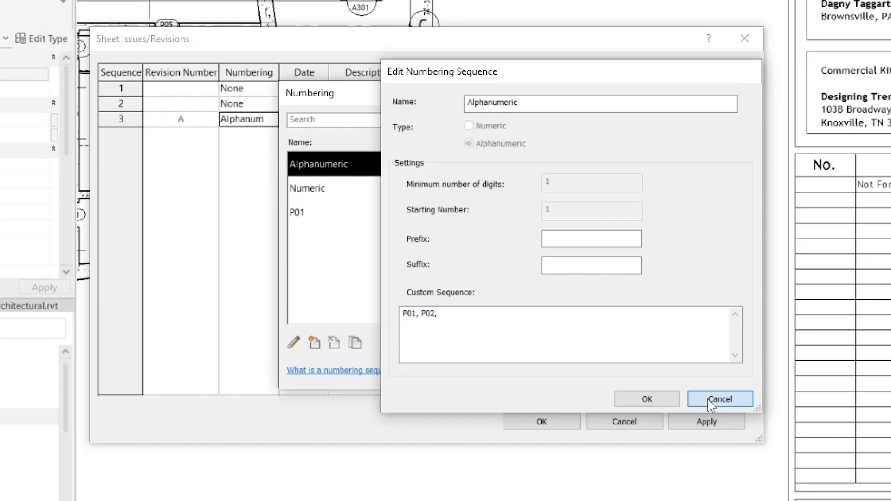
left_click(308, 212)
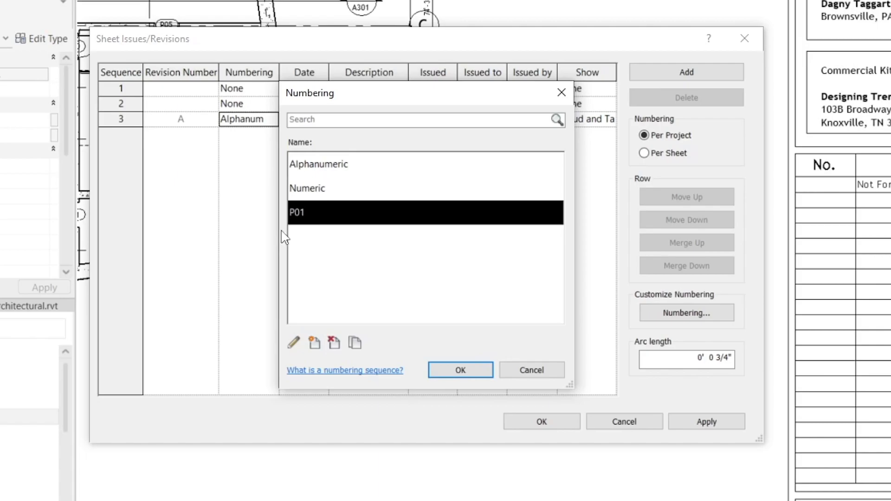
Step: Create alphanumeric sequence P01.01 with prefix P01.0 and custom values 1 through 7
left_click(314, 343)
left_click(502, 144)
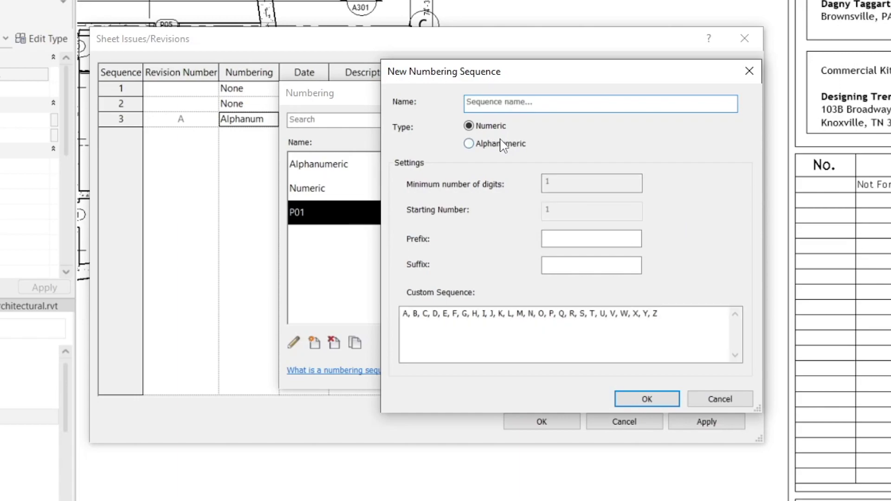
left_click(505, 107)
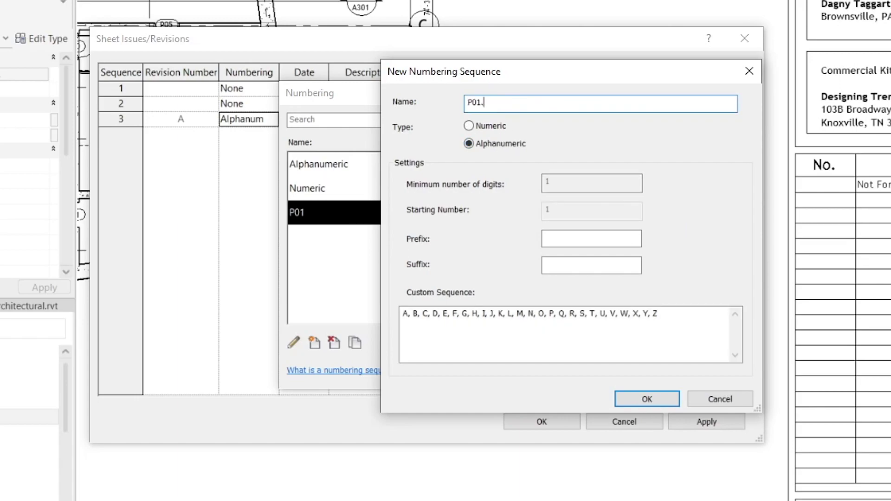
left_click(578, 237)
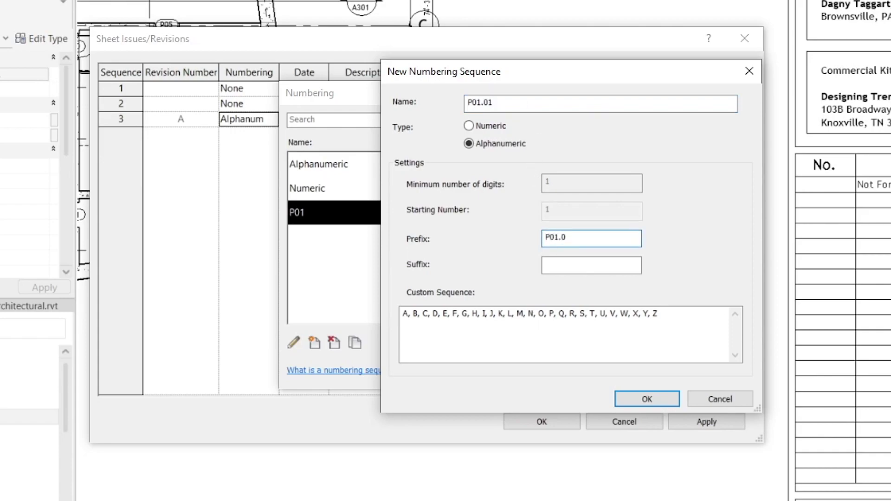
left_click_drag(659, 314, 367, 320)
type("1, 2, 3, 4, 5, 6, 7")
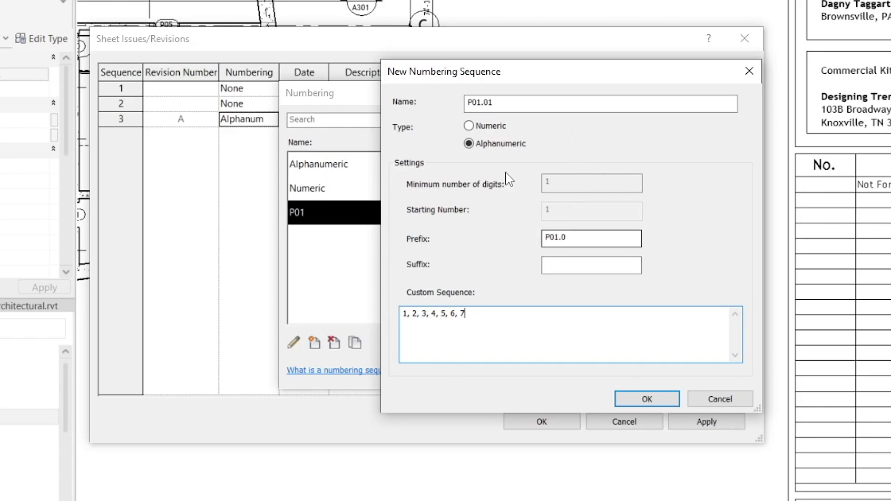
left_click(469, 106)
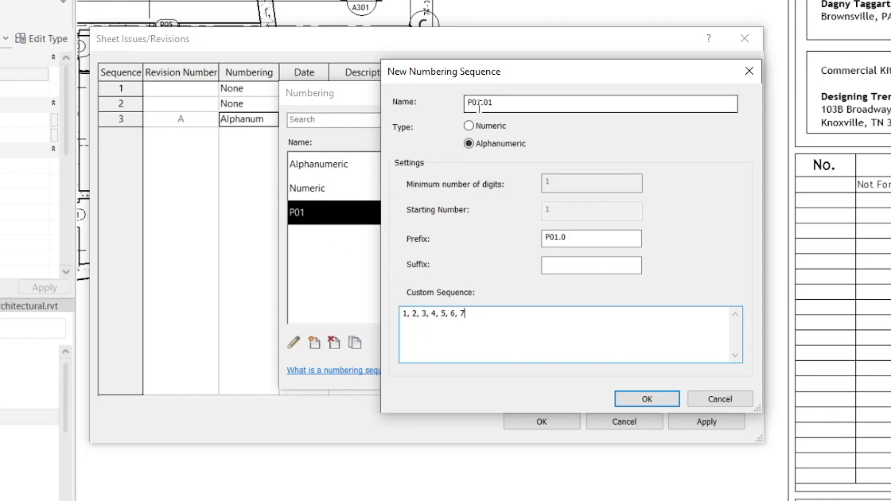
left_click(647, 401)
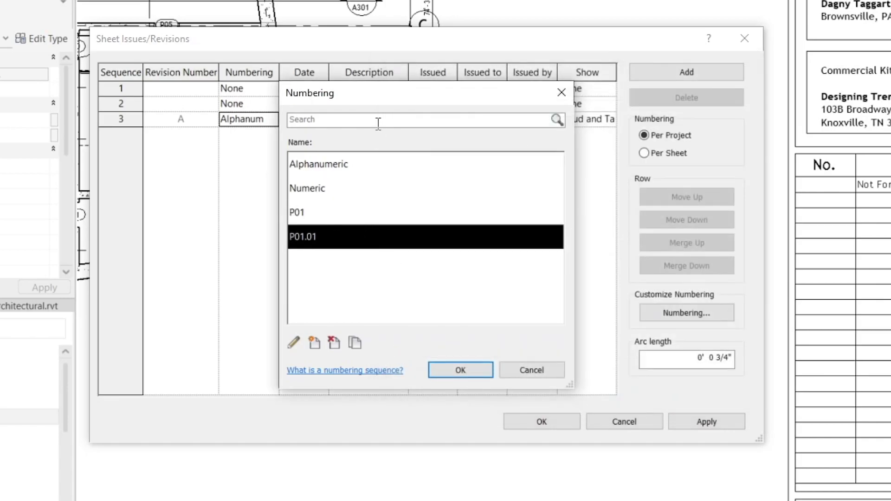
Step: Review the P01.01 sequence settings without changes, then close the Numbering list
left_click_drag(384, 97, 871, 36)
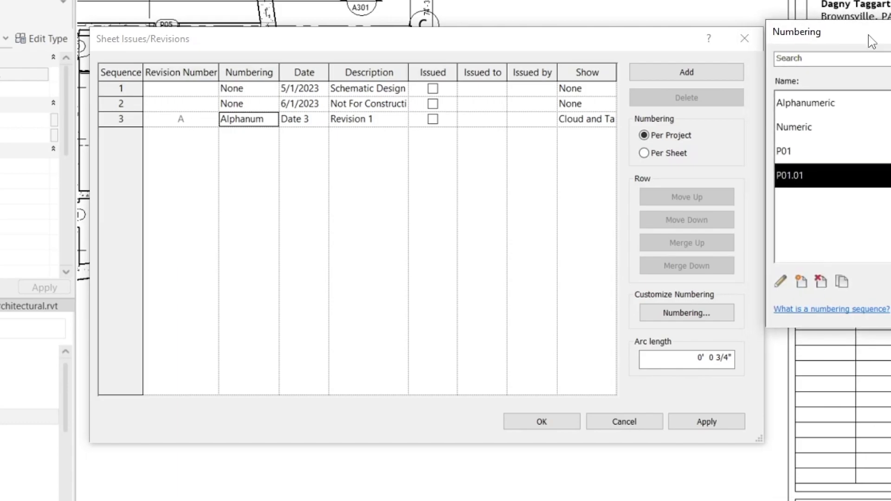
left_click(780, 281)
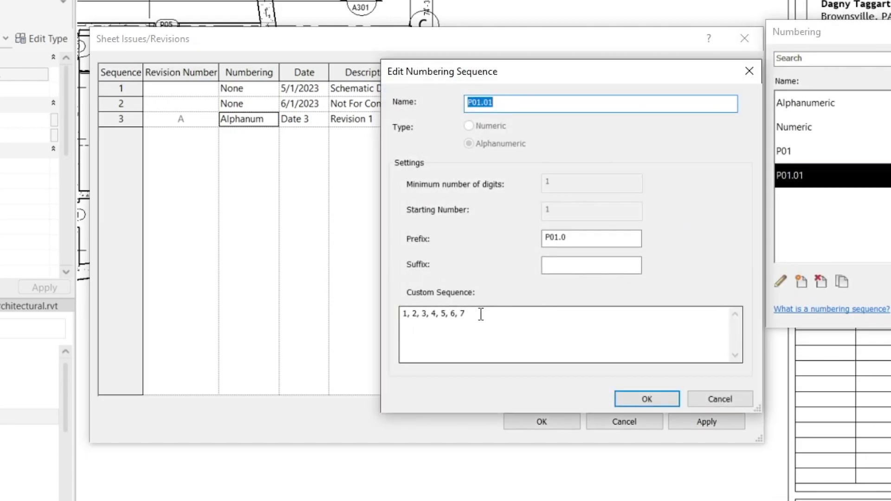
left_click(719, 399)
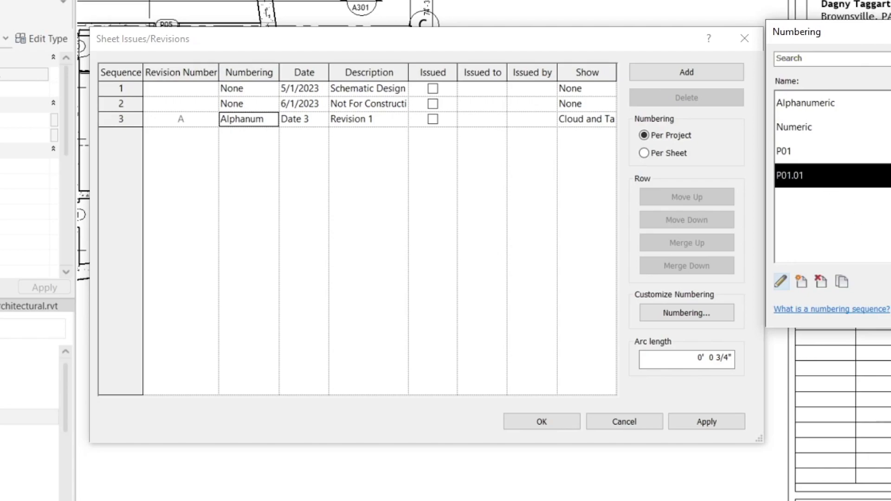
key("Escape")
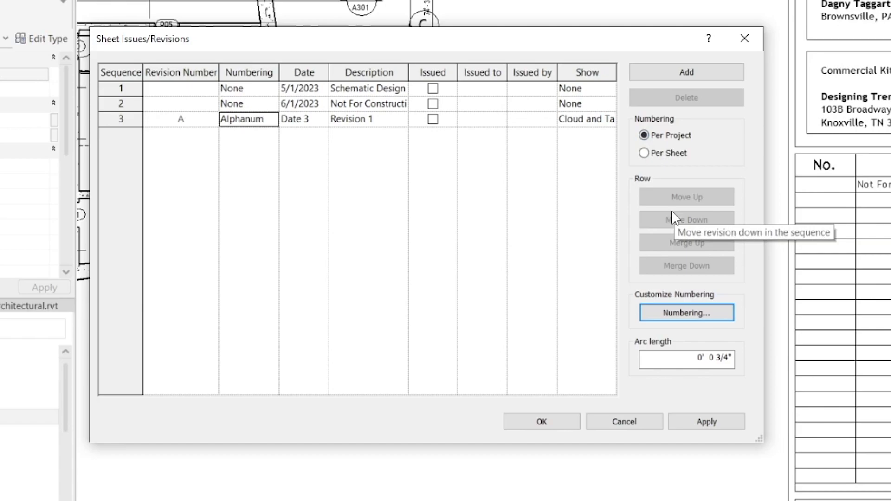
Step: Add Revision 4 using the P01.01 sequence, keeping per-project numbering
left_click(644, 153)
left_click(609, 276)
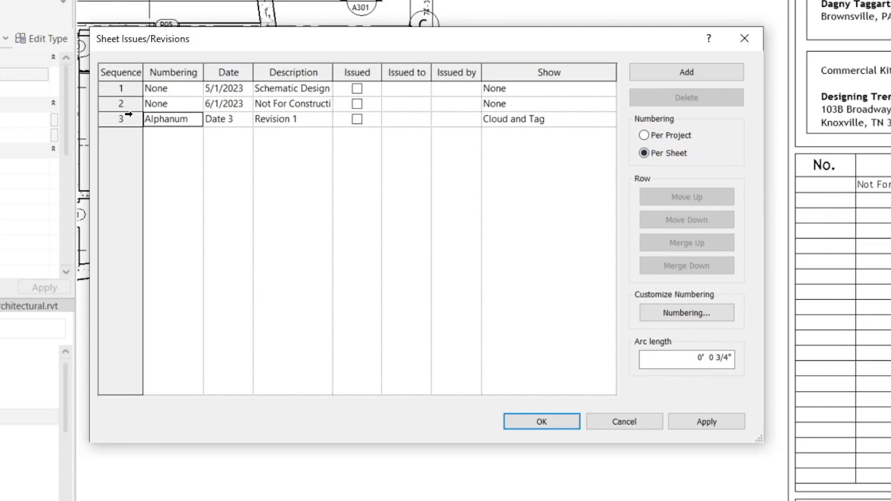
left_click(692, 72)
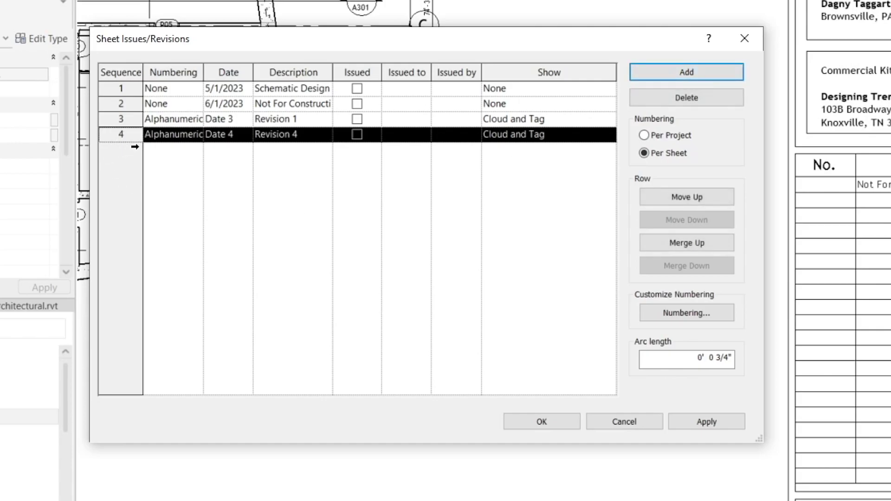
left_click(644, 135)
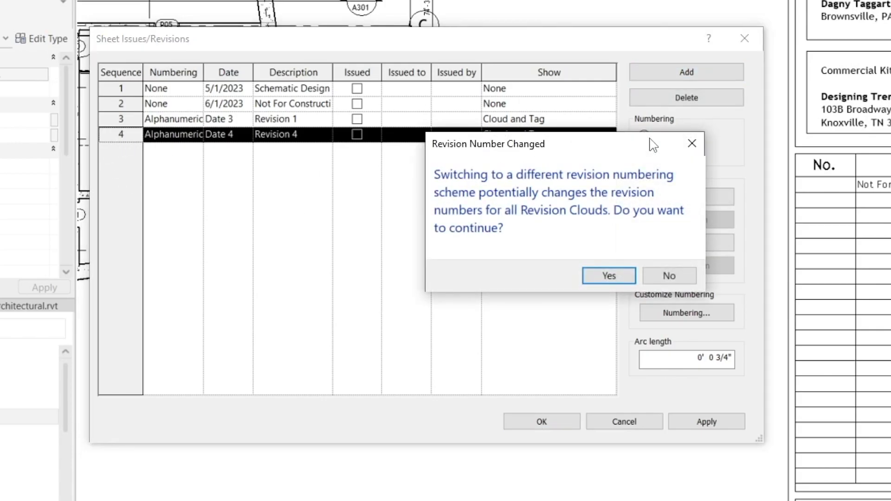
left_click(618, 276)
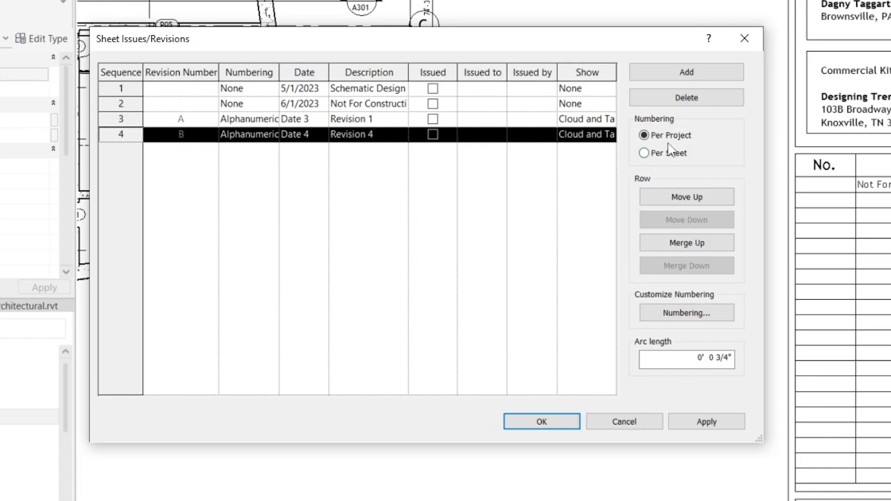
left_click(256, 137)
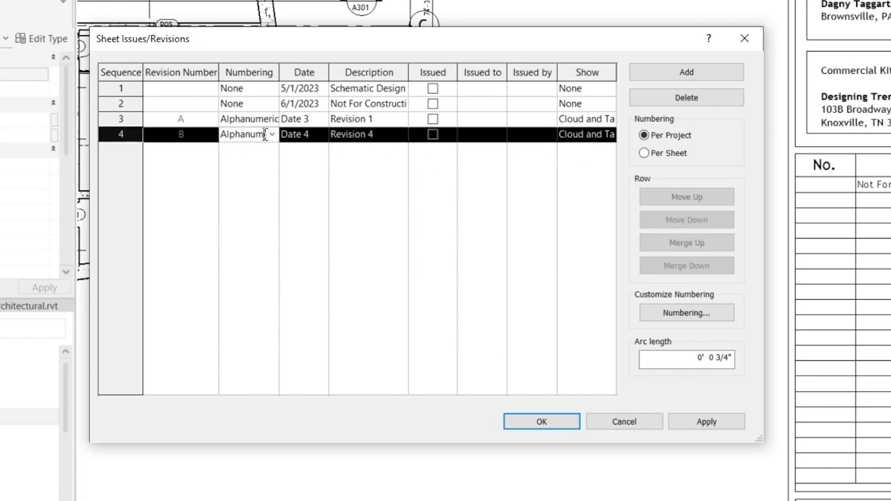
left_click(273, 135)
left_click(246, 187)
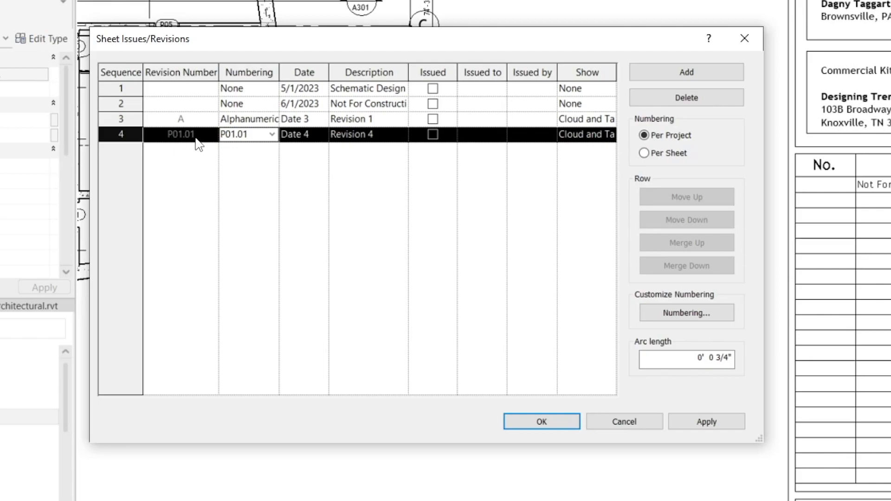
Step: Add Revision 5 (P01.02) and Revision 6 on the P01 sequence, then save the revisions table
left_click(655, 79)
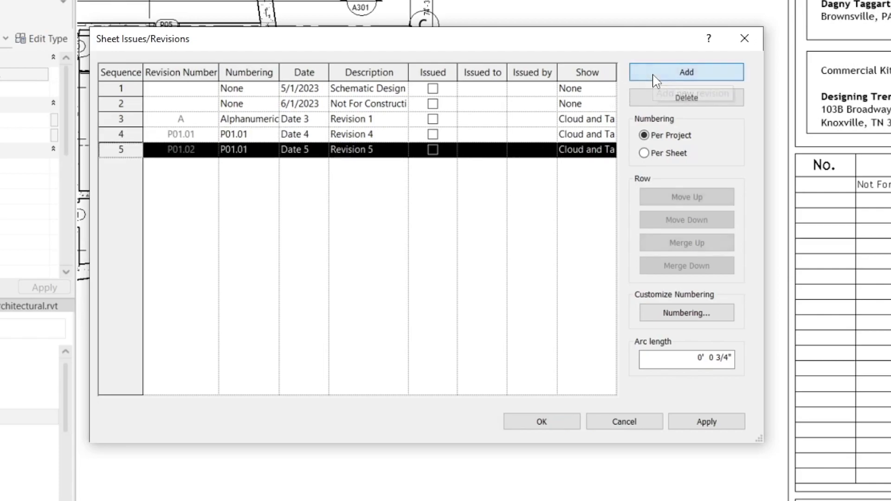
left_click(699, 80)
left_click(260, 164)
left_click(271, 165)
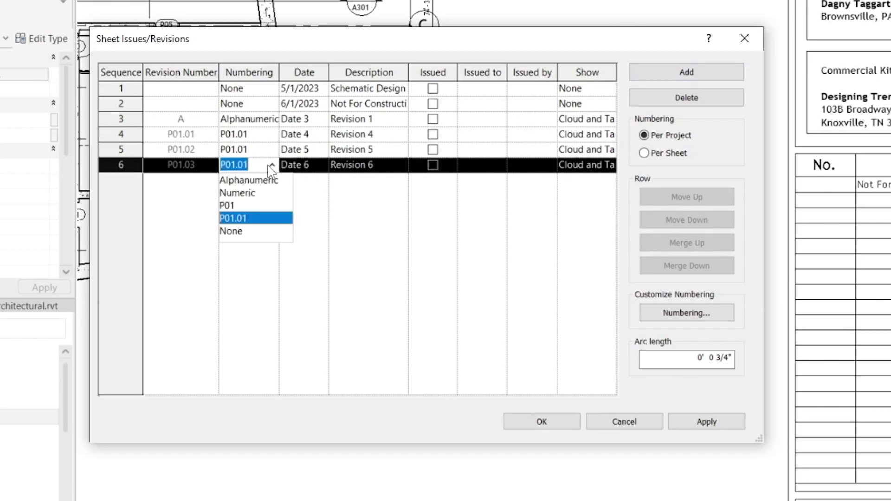
left_click(232, 206)
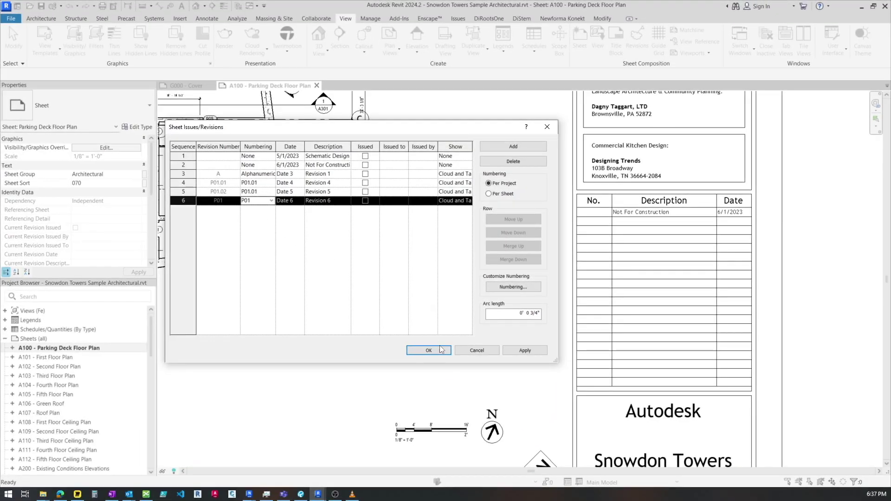
left_click(428, 349)
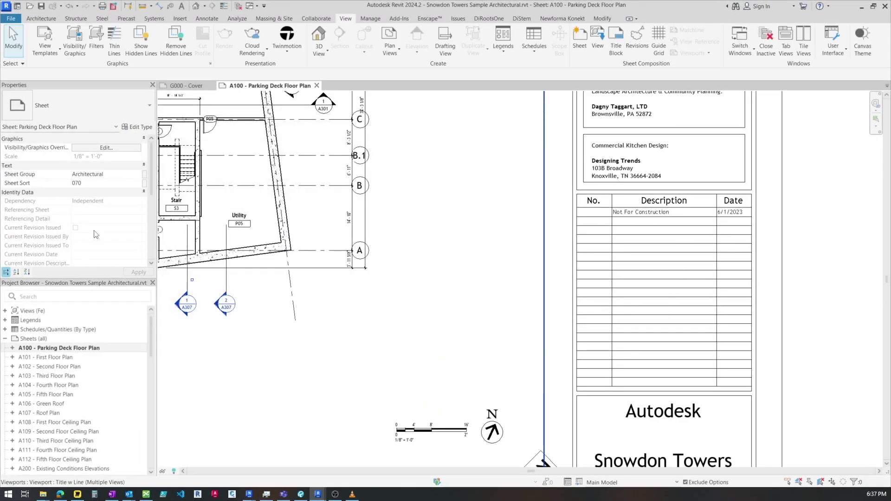
Step: On sheet A100, hide Not For Construction and show Revisions 1, 4, 5 and 6
scroll(95, 233, "down", 2)
scroll(69, 226, "down", 2)
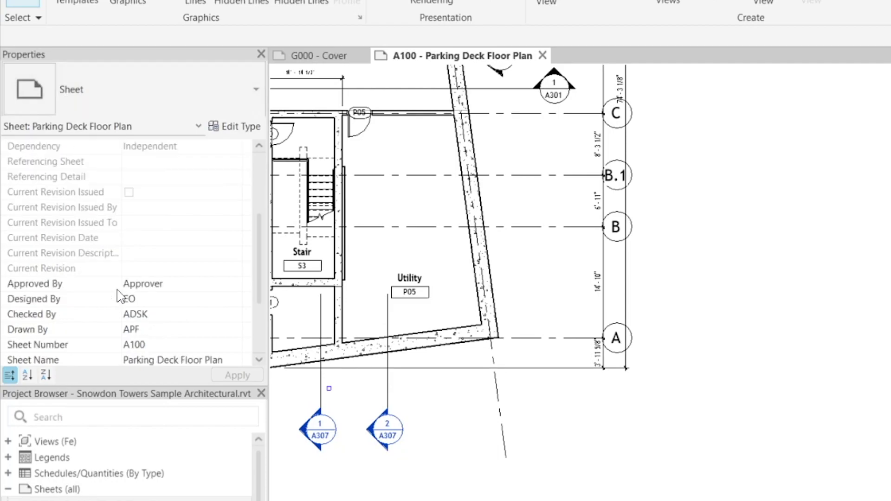
scroll(119, 297, "down", 3)
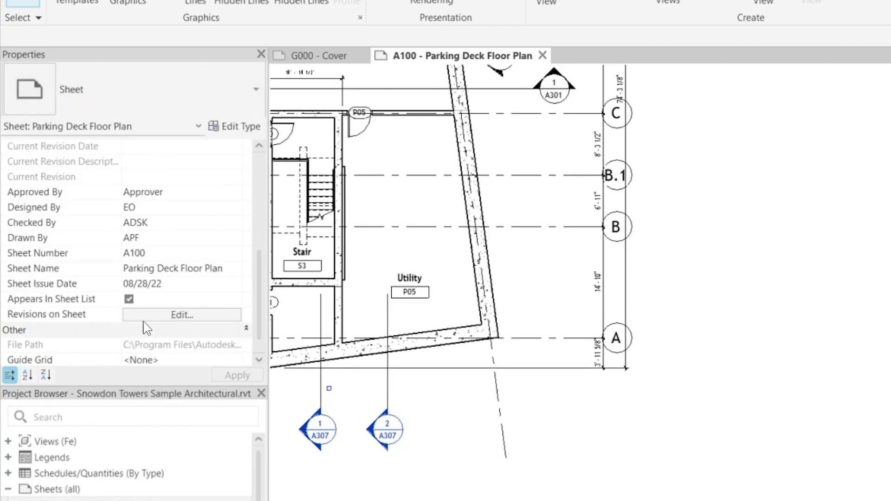
left_click(164, 318)
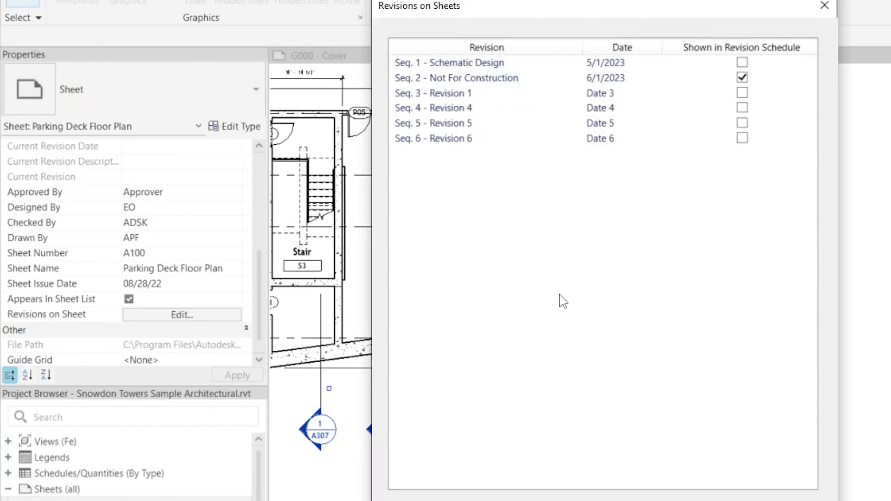
left_click(741, 77)
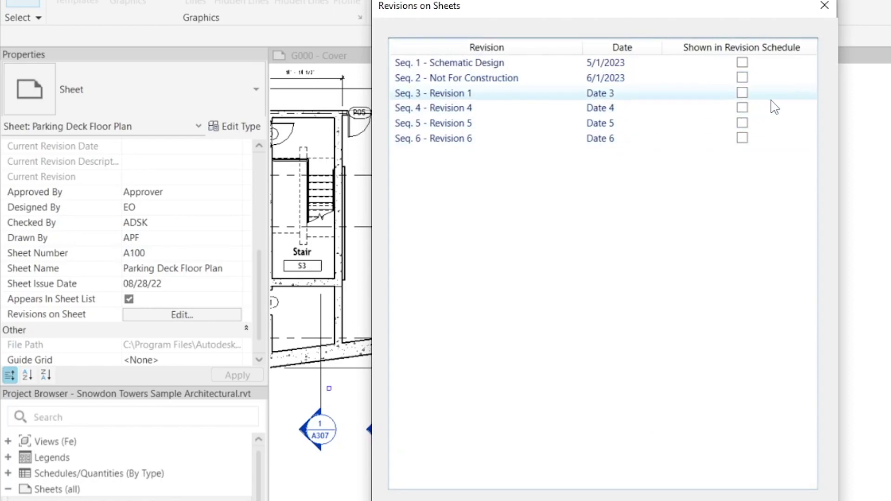
left_click(742, 92)
left_click(742, 108)
left_click(742, 123)
left_click(742, 138)
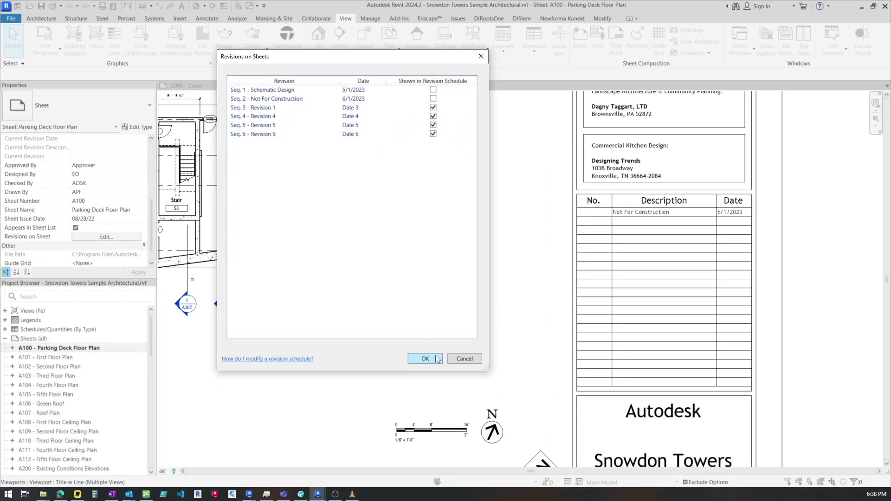
left_click(496, 397)
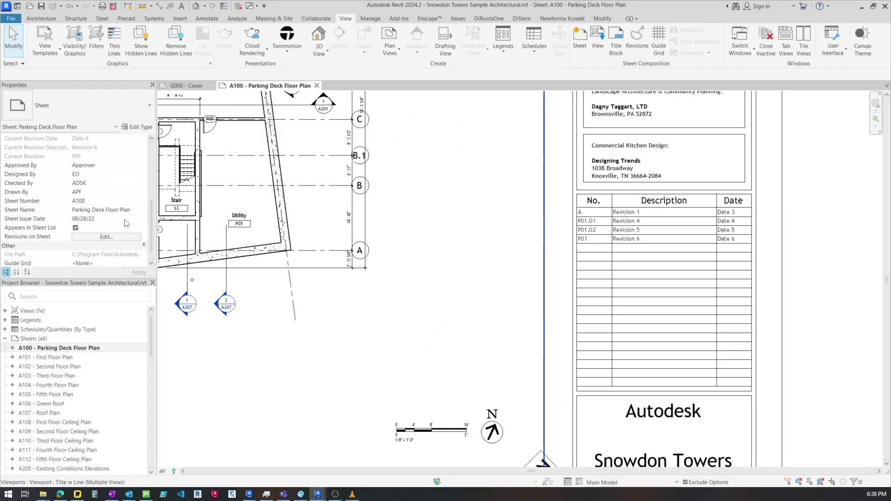
Step: Remove Revision 1 from sheet A100's revision schedule
left_click(103, 236)
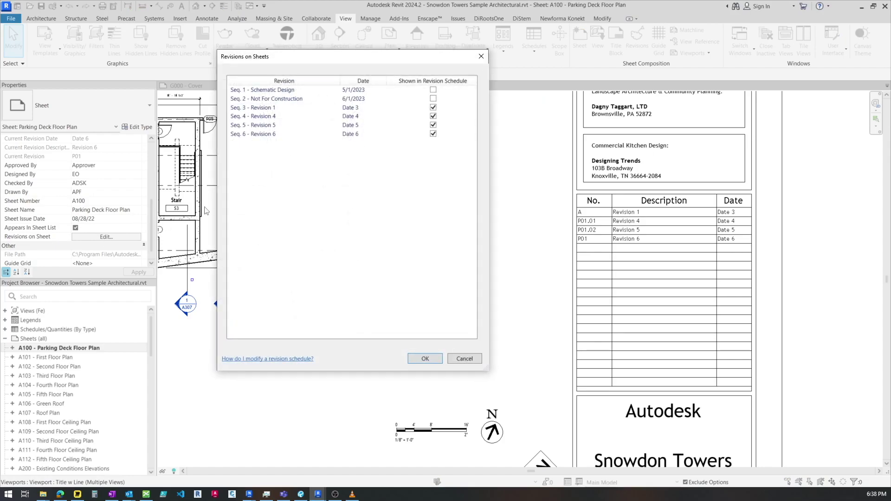
left_click(433, 107)
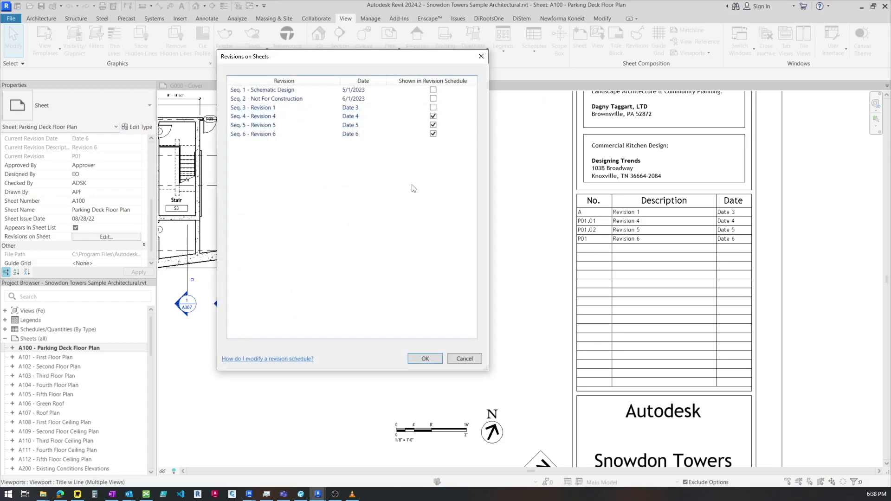
left_click(425, 359)
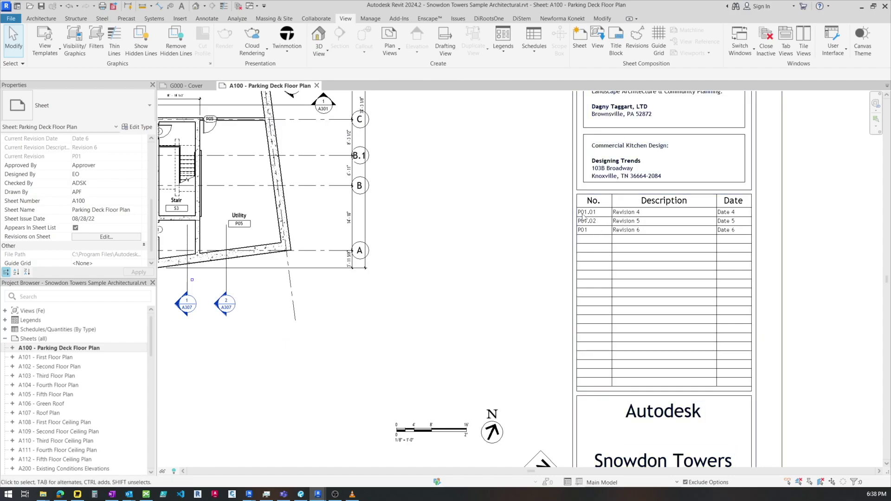
Step: Uncheck Revision 4 on sheet A100 so only P01.02 and P01 remain
left_click(137, 238)
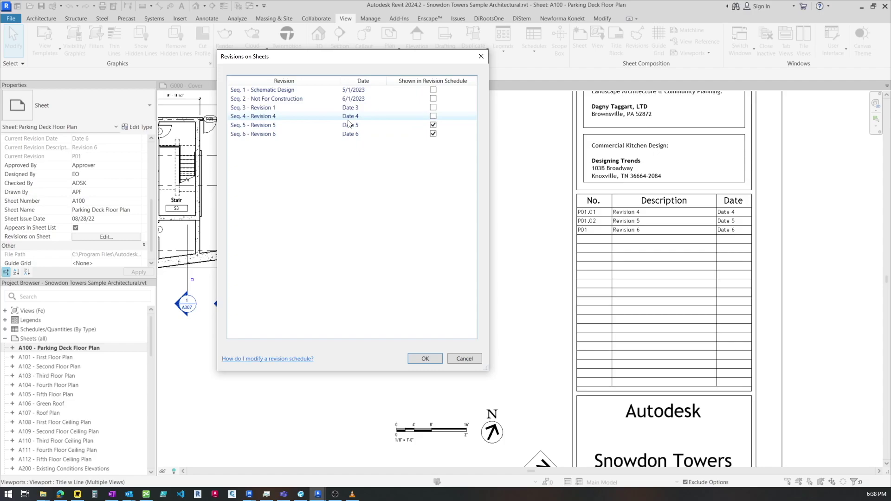
left_click(424, 360)
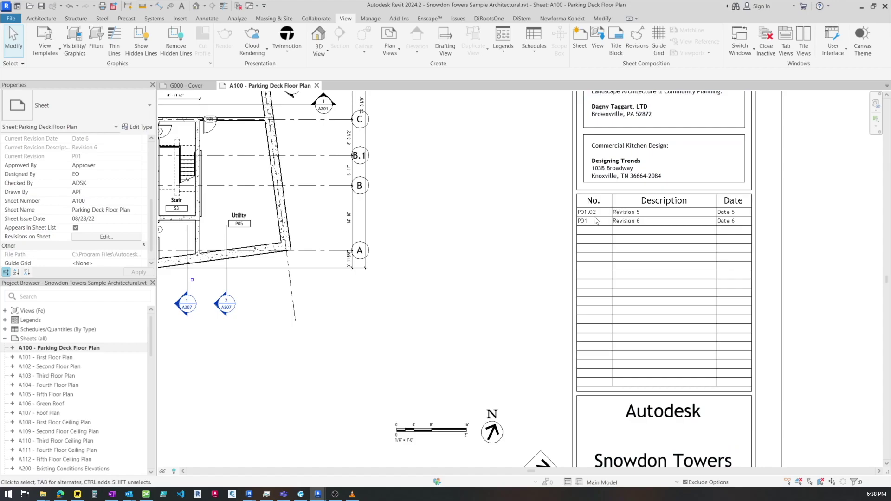
Step: Switch revision numbering to Per Sheet and accept the renumbering, so A100's Revision 5 reads P01.01
left_click(637, 40)
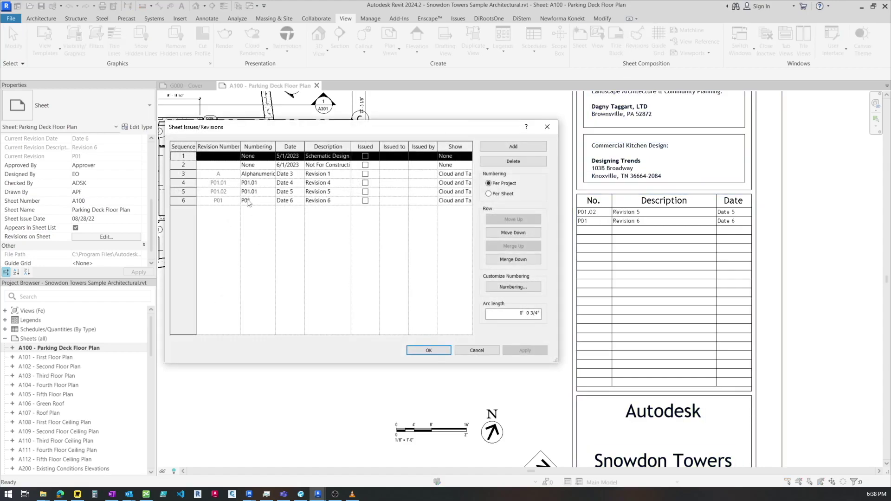
left_click(489, 194)
left_click(469, 268)
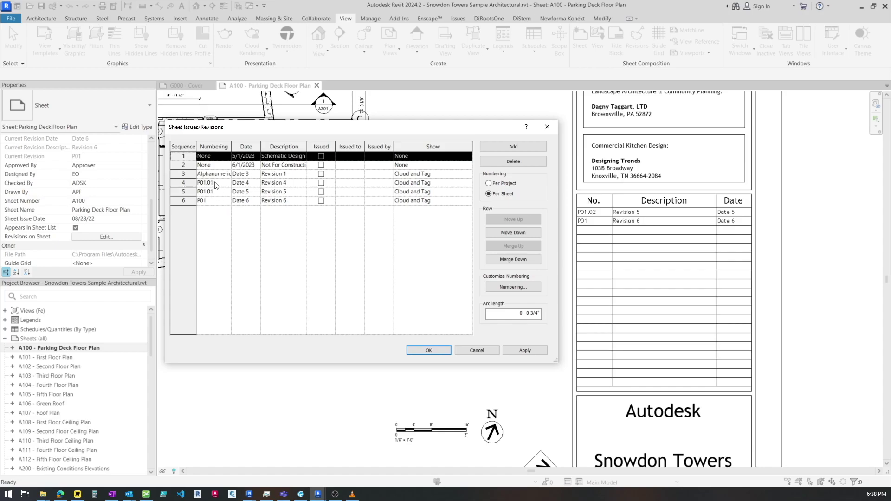
left_click(439, 352)
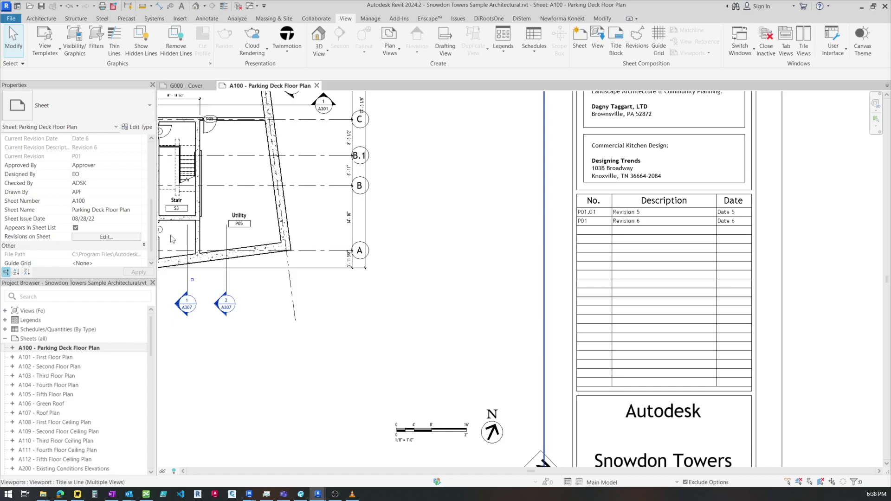
Step: On sheet A100's revision schedule, replace Revision 5 with Revision 4 and review the result
left_click(89, 237)
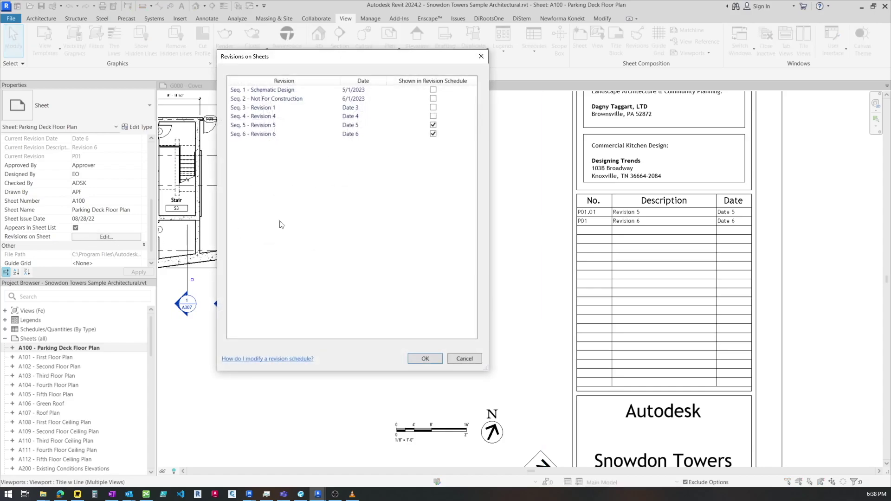
left_click(433, 124)
left_click(433, 116)
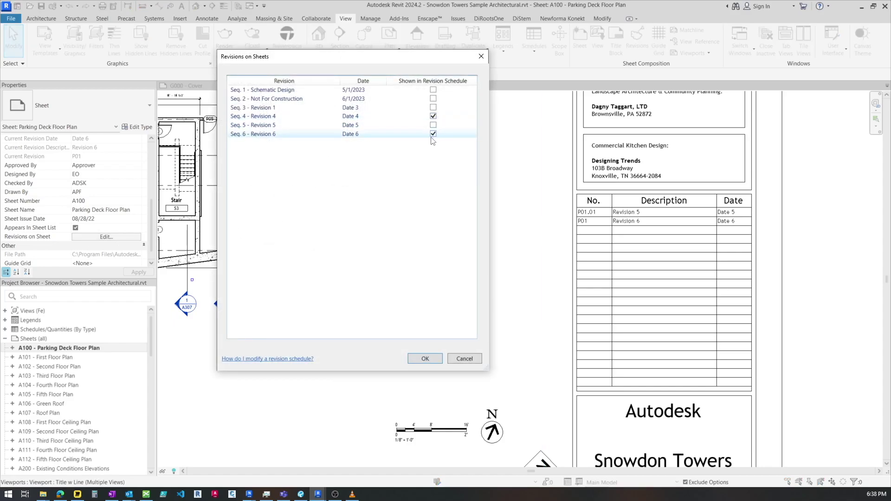
left_click(427, 357)
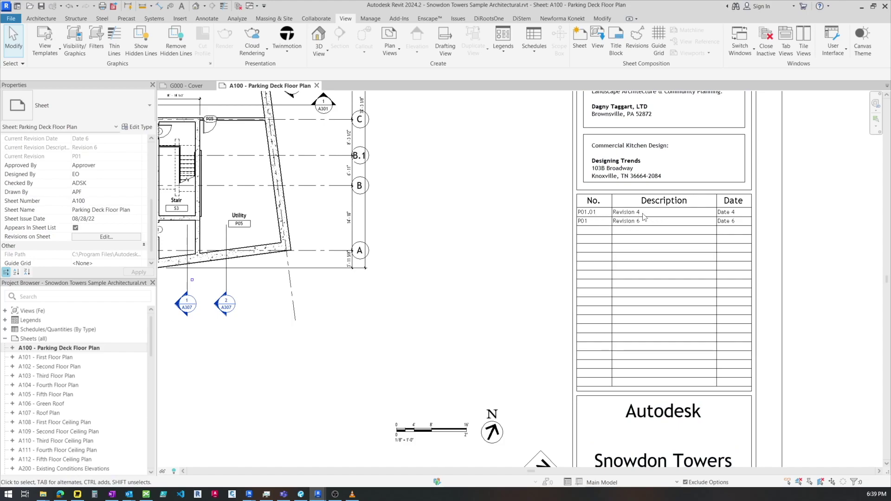
scroll(674, 264, "down", 2)
scroll(674, 264, "up", 5)
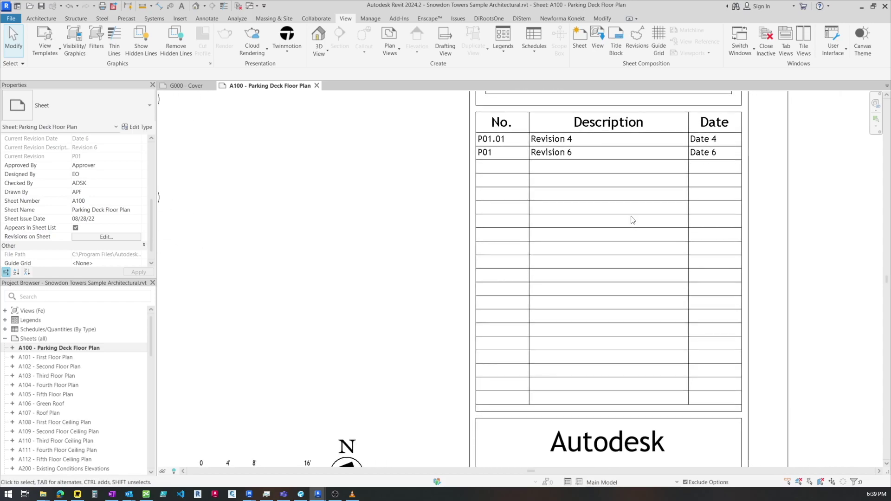
scroll(632, 220, "down", 3)
scroll(632, 220, "up", 2)
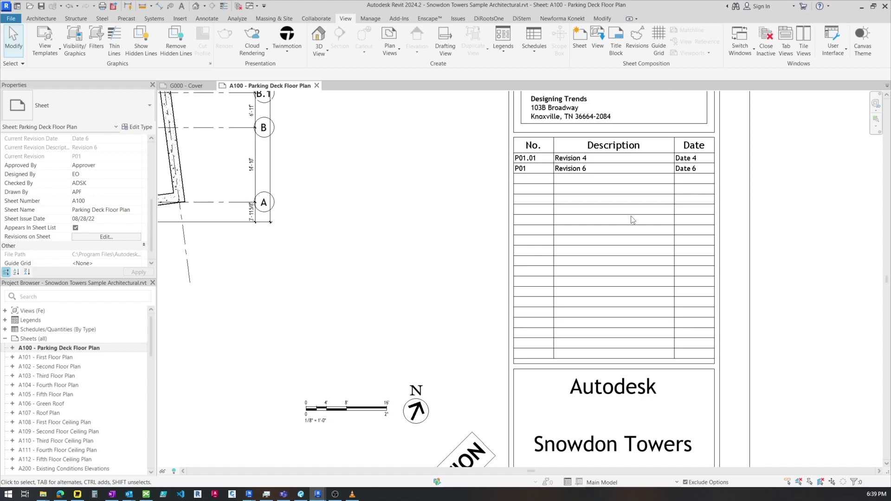
Step: Add Revision 5 back so A100 lists Revisions 4, 5 and 6 as P01.01, P01.02 and P01
left_click(106, 237)
left_click(433, 125)
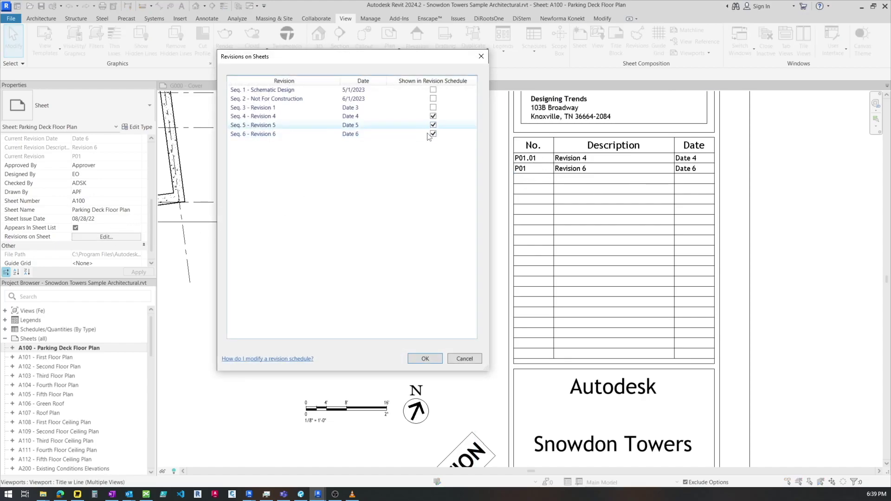
left_click(425, 358)
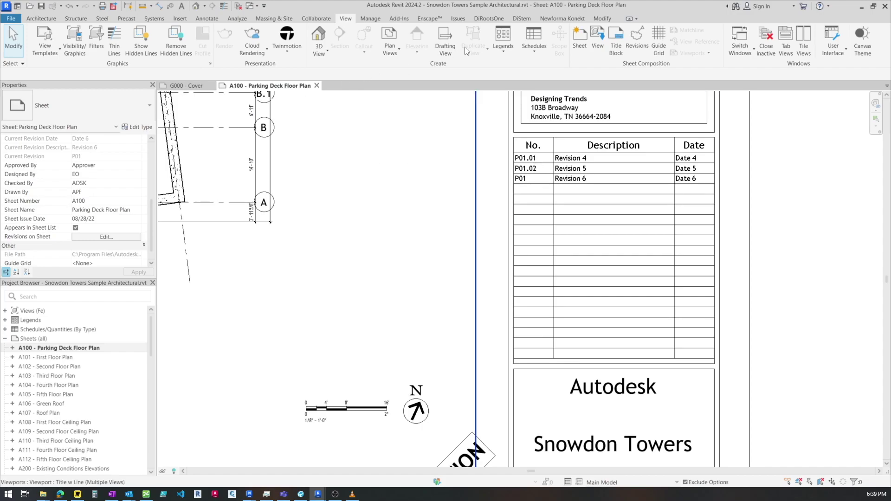
Step: Add Revision 7 to the project and show it on A100's schedule as P02
left_click(636, 40)
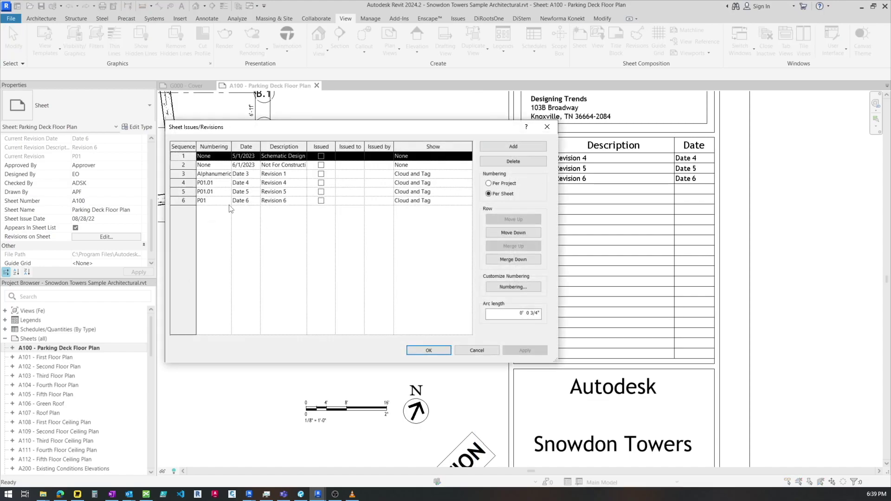
left_click(532, 144)
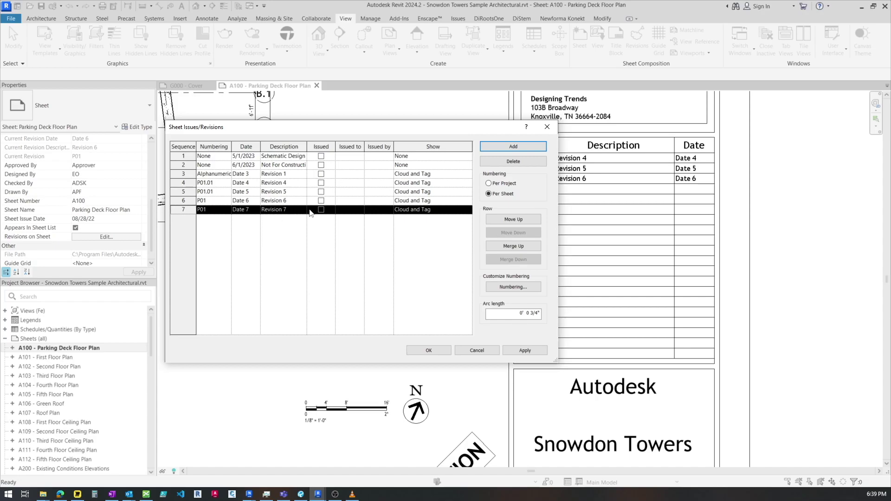
left_click(428, 348)
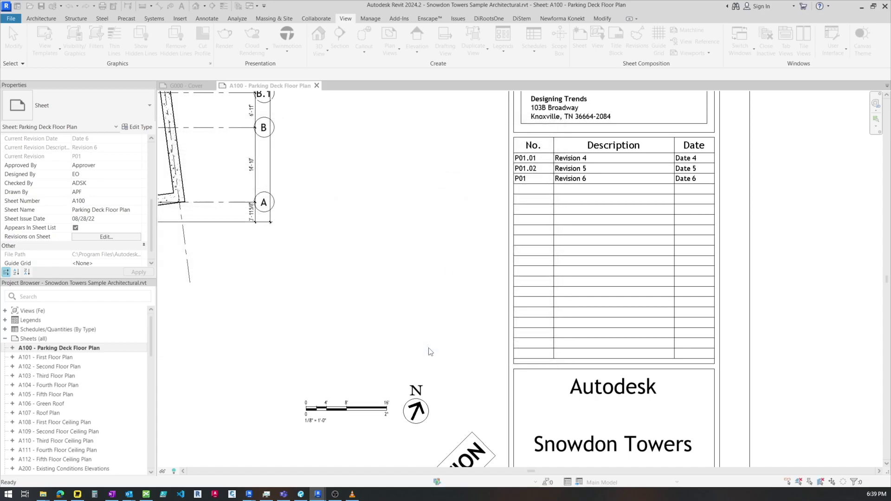
left_click(117, 236)
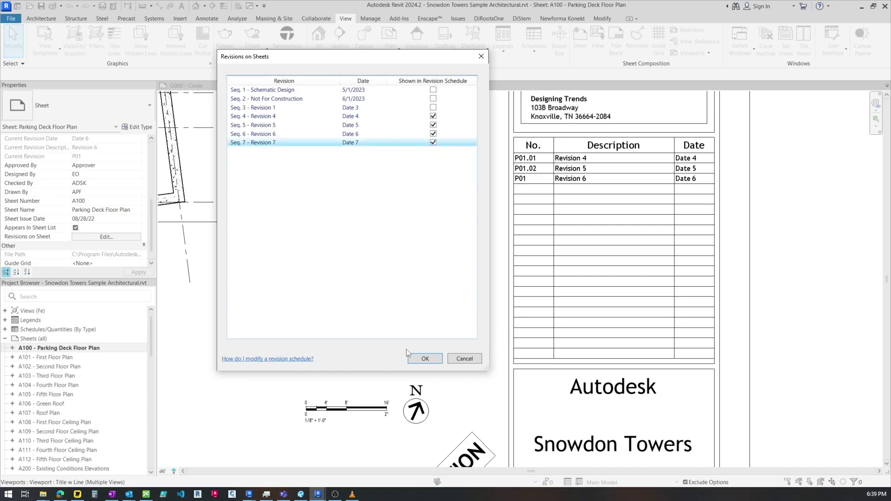
left_click(424, 359)
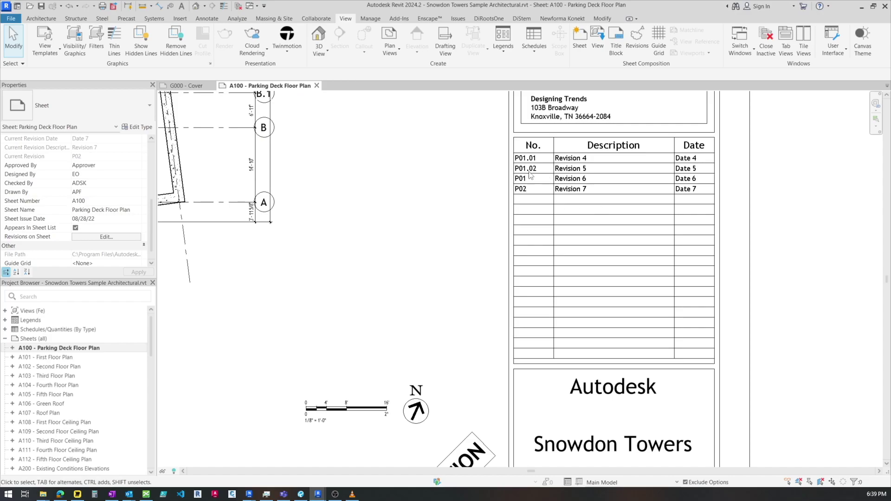
Step: Open sheet A101 - First Floor Plan from the Project Browser
left_click(75, 357)
double_click(61, 357)
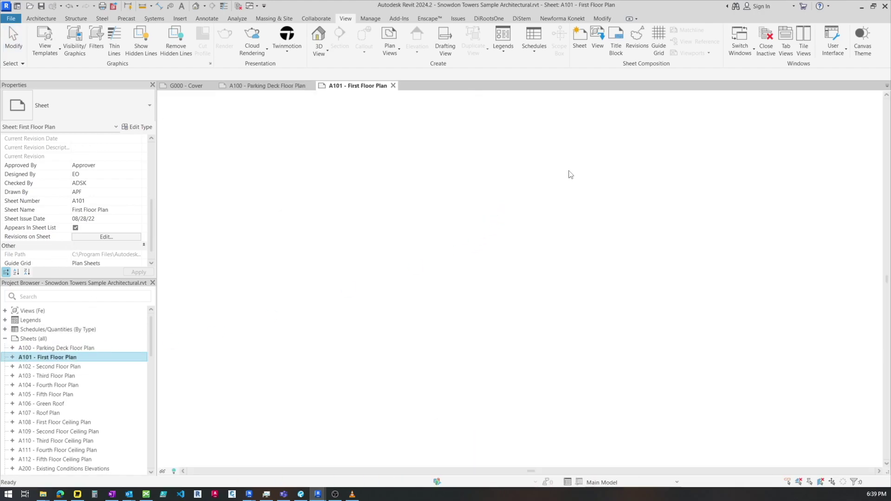
scroll(715, 285, "up", 6)
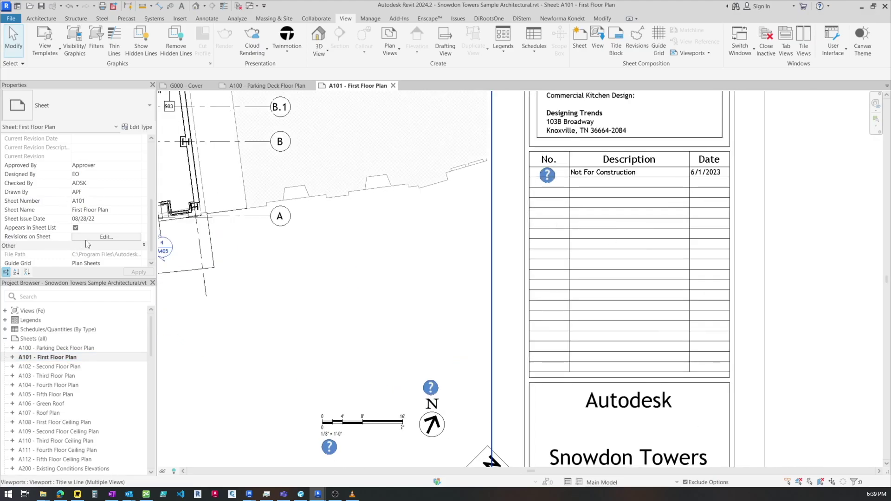
Step: Set A101's schedule to show only Revisions 5 and 7 (P01.01, P01), dropping Not For Construction
left_click(106, 237)
left_click(433, 98)
left_click(433, 125)
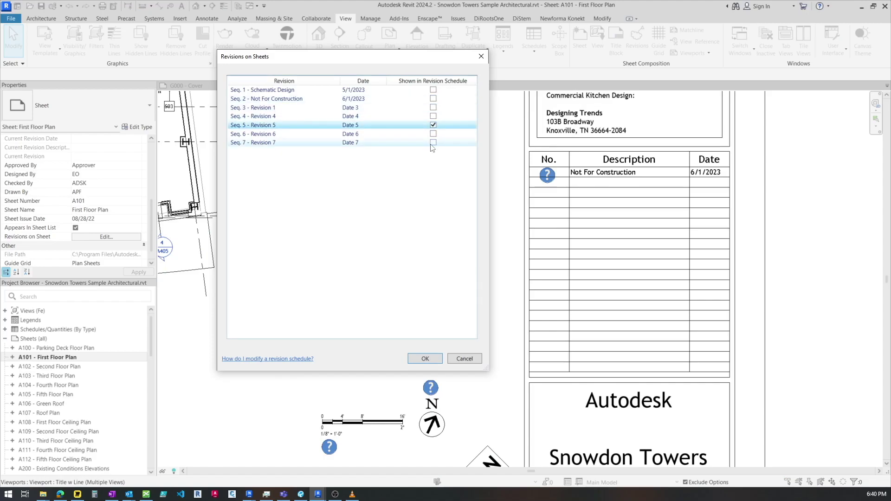
left_click(433, 143)
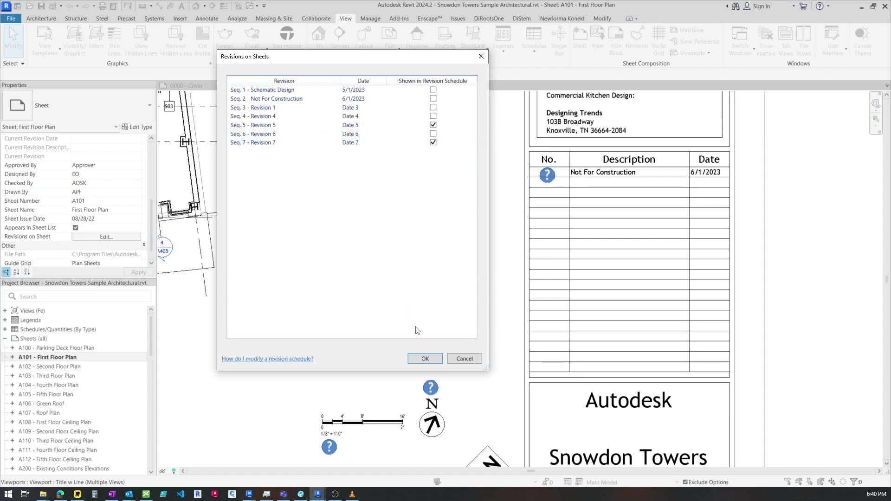
left_click(425, 357)
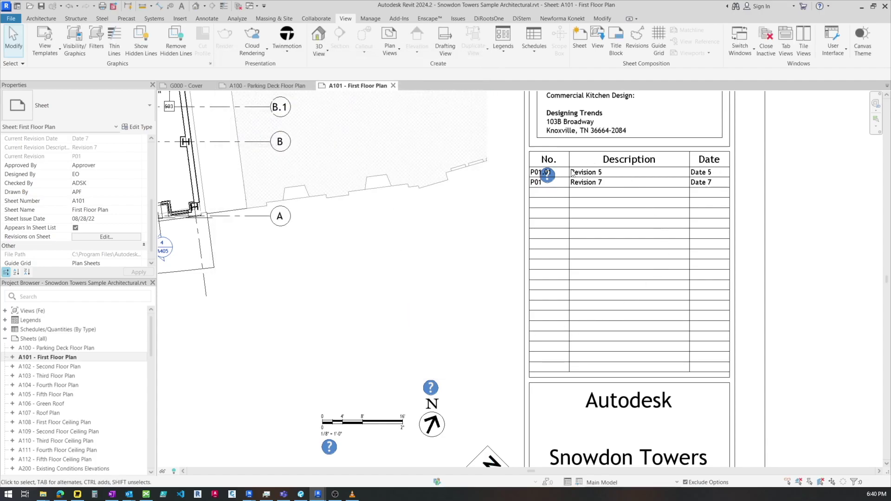
scroll(540, 182, "up", 3)
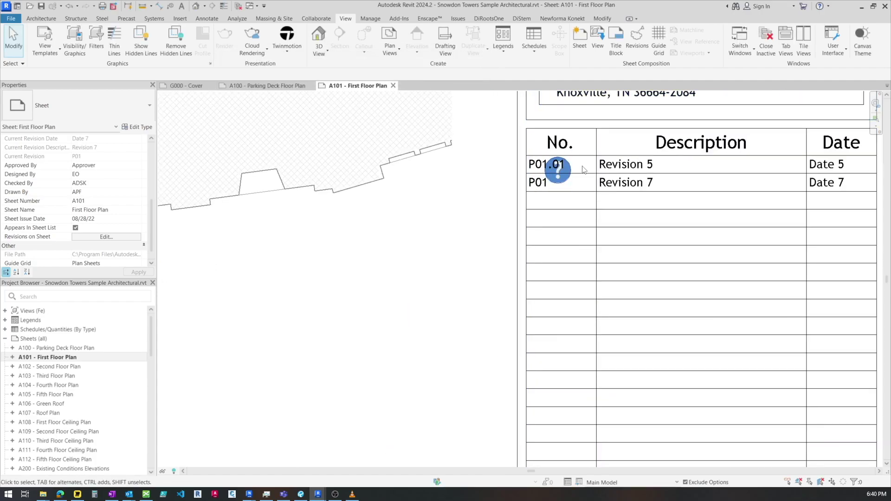
scroll(542, 197, "down", 2)
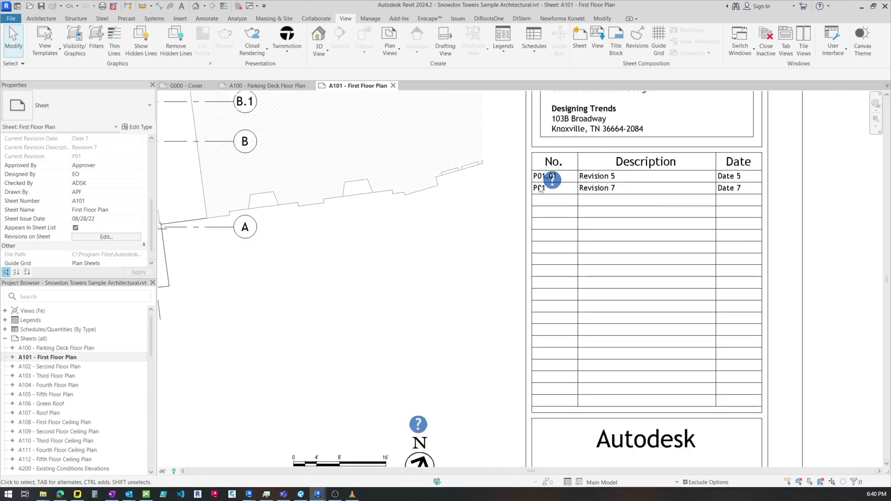
scroll(538, 181, "up", 2)
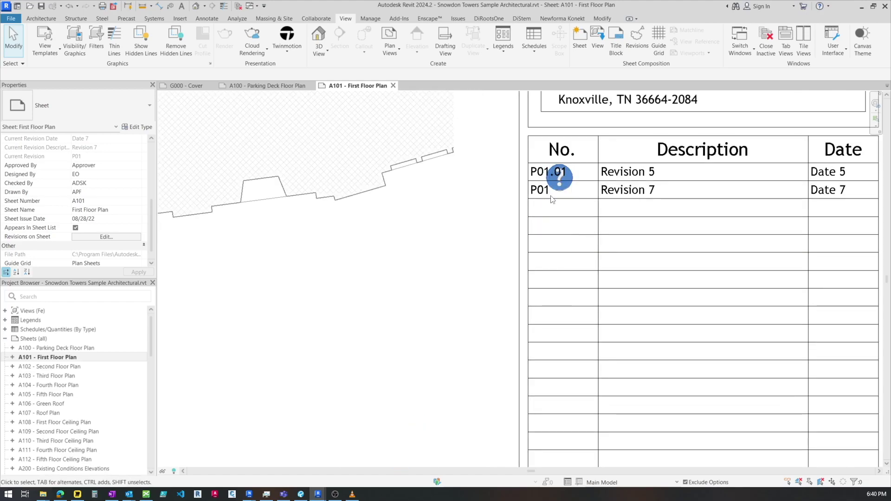
scroll(554, 200, "down", 3)
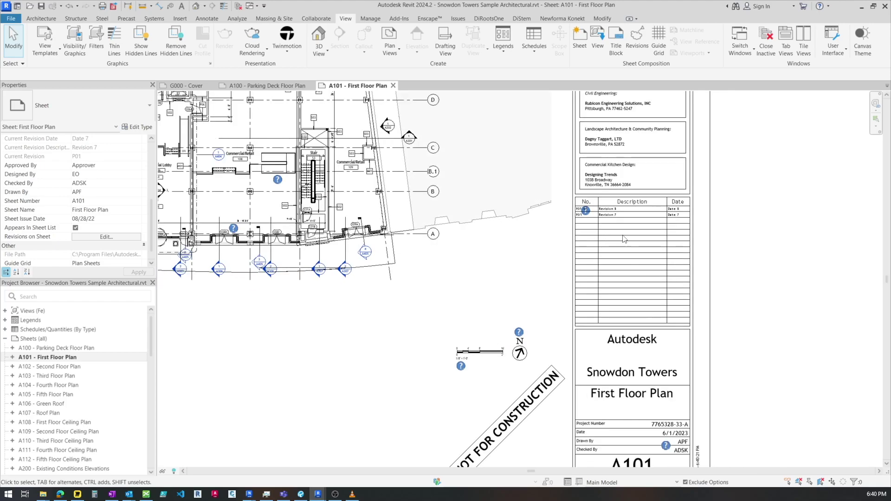
scroll(624, 239, "up", 3)
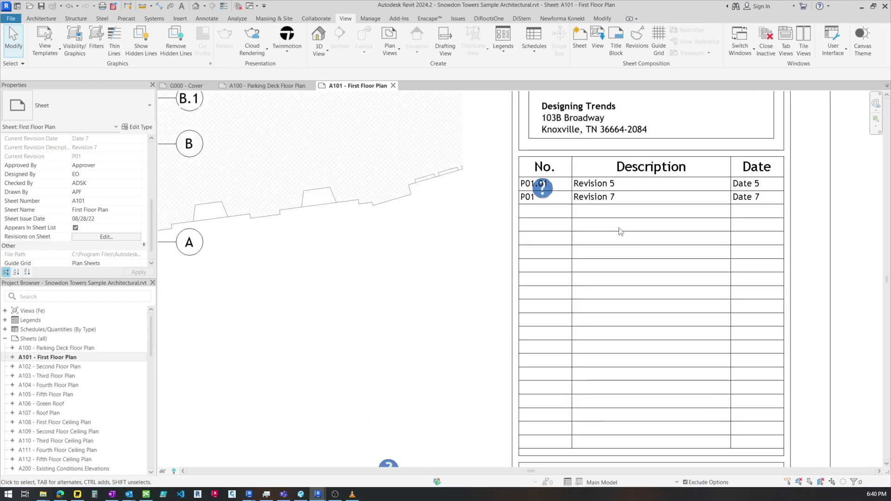